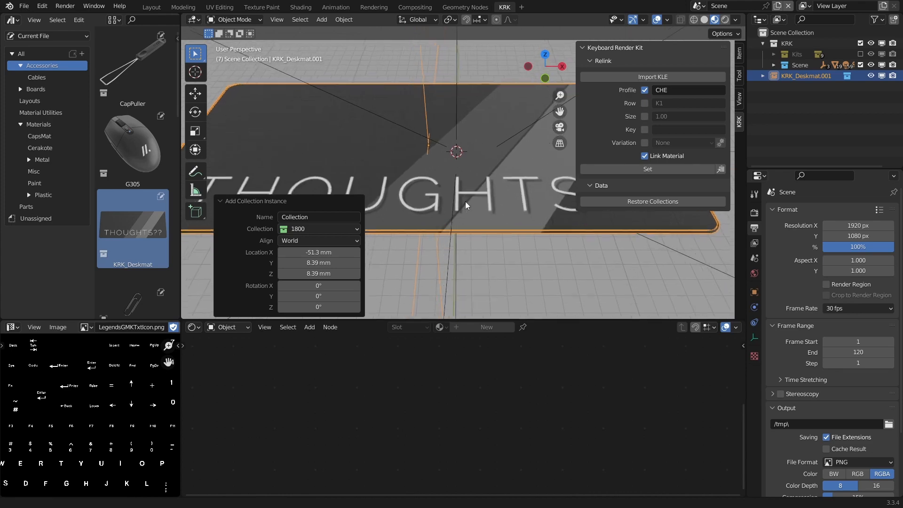
Step: Clear the desk mat instance's location to the world origin, restore its collection, and select the mat mesh
key("alt+g")
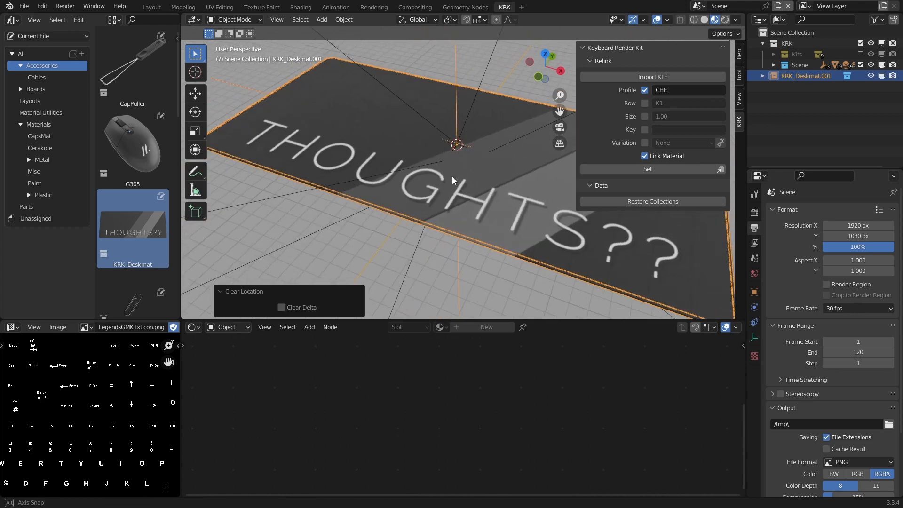
left_click(634, 202)
left_click(526, 219)
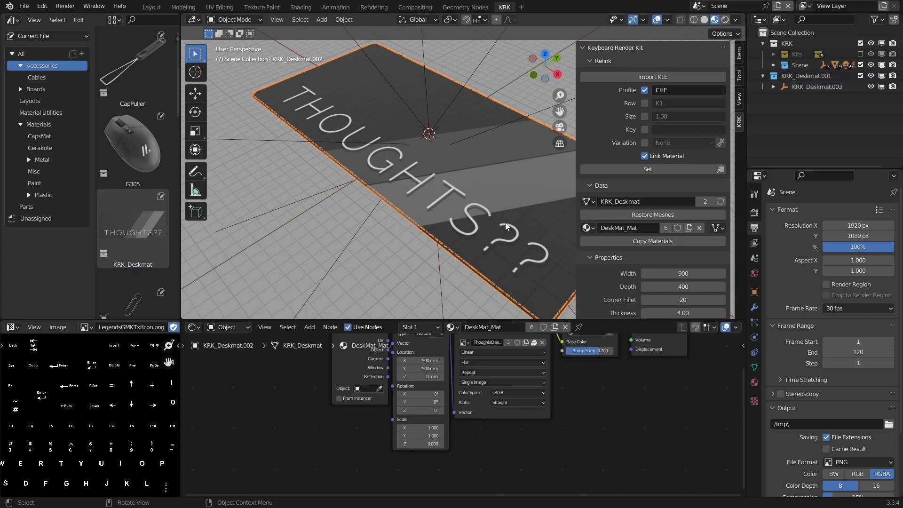
Step: Set the desk mat's width to 1000 and its depth to 600
middle_click_drag(505, 222, 619, 252)
scroll(635, 258, "down", 2)
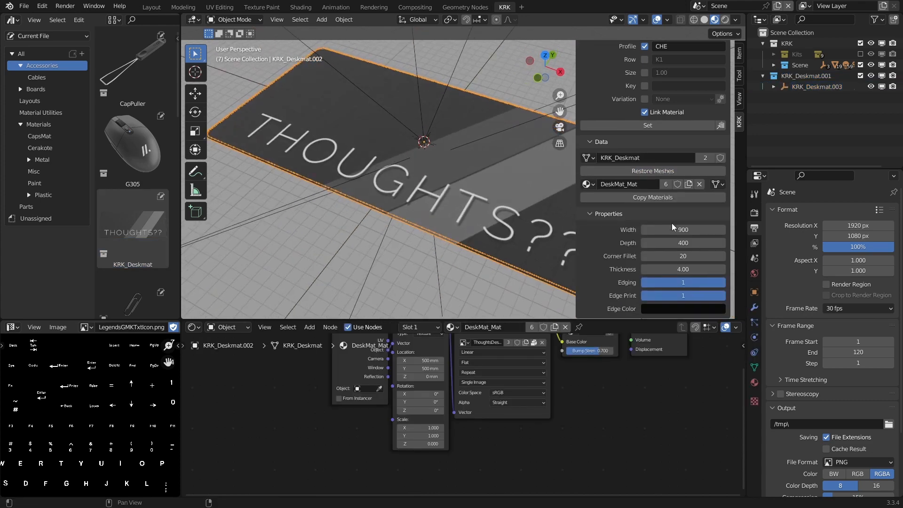
middle_click_drag(472, 179, 457, 160, "shift")
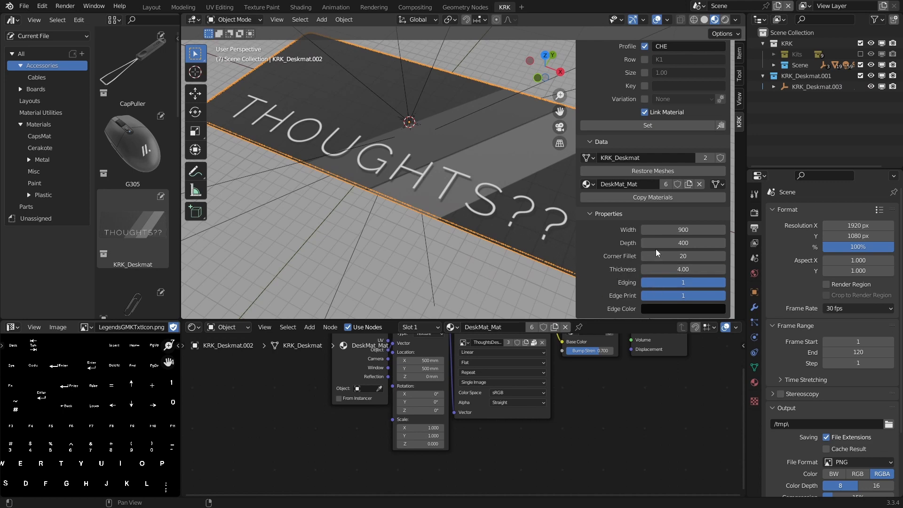
middle_click_drag(489, 185, 467, 197, "shift")
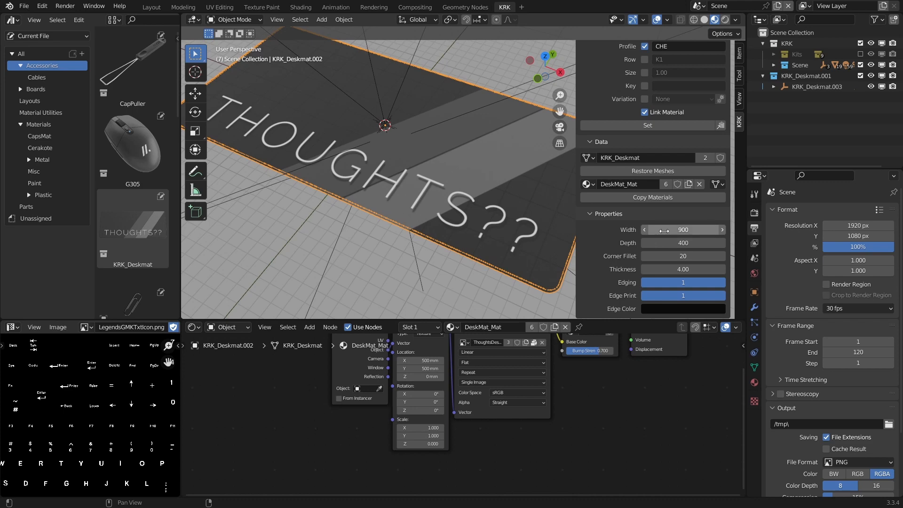
left_click_drag(664, 231, 711, 231)
left_click_drag(680, 261, 715, 262)
scroll(470, 224, "down", 4)
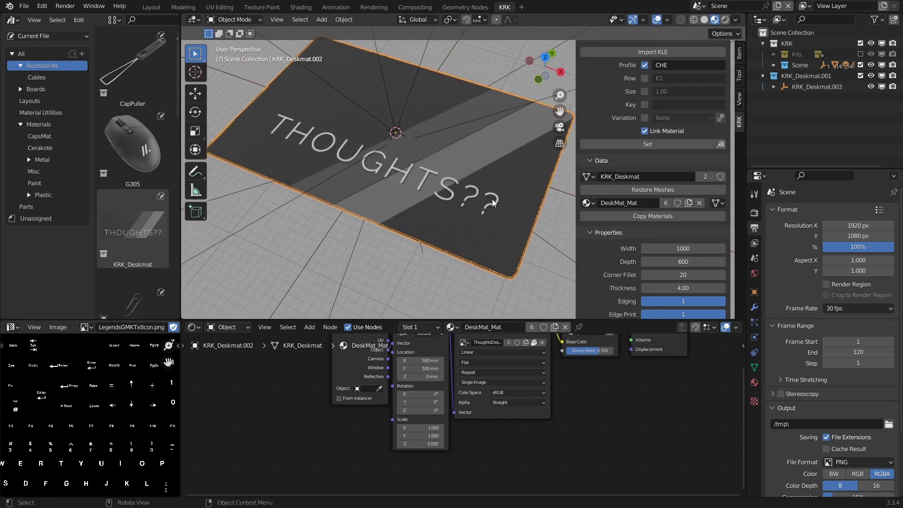
Step: Set the mat's depth to 1000 and its corner fillet to 200
mouse_move(659, 262)
left_mouse_down()
mouse_move(630, 263)
mouse_move(668, 264)
left_mouse_up()
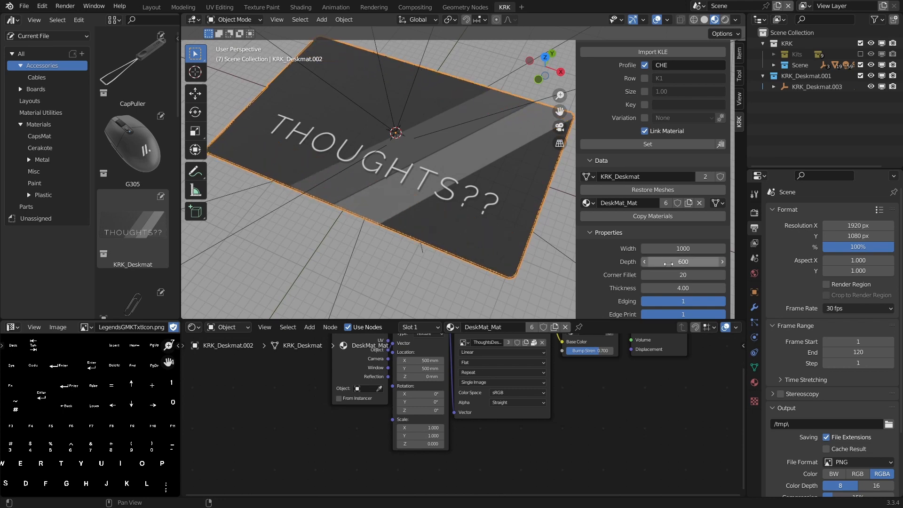
left_click(680, 260)
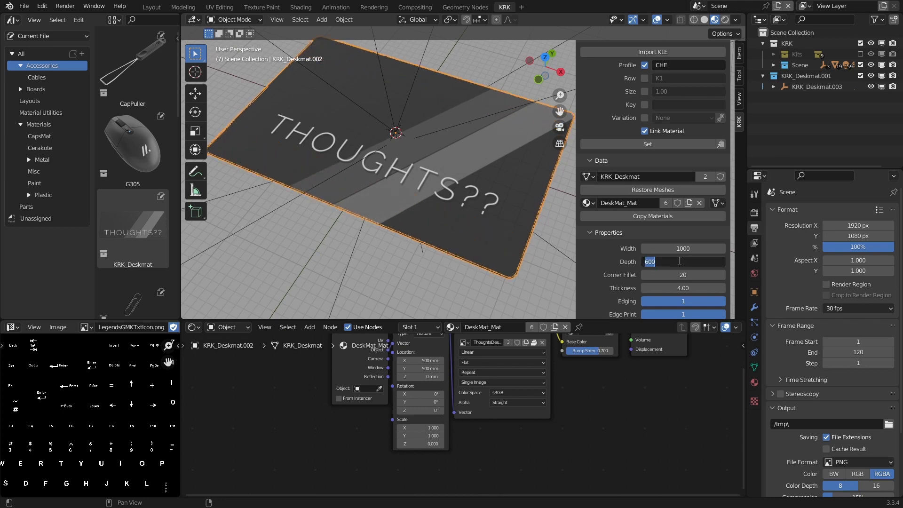
type("1000")
key("Return")
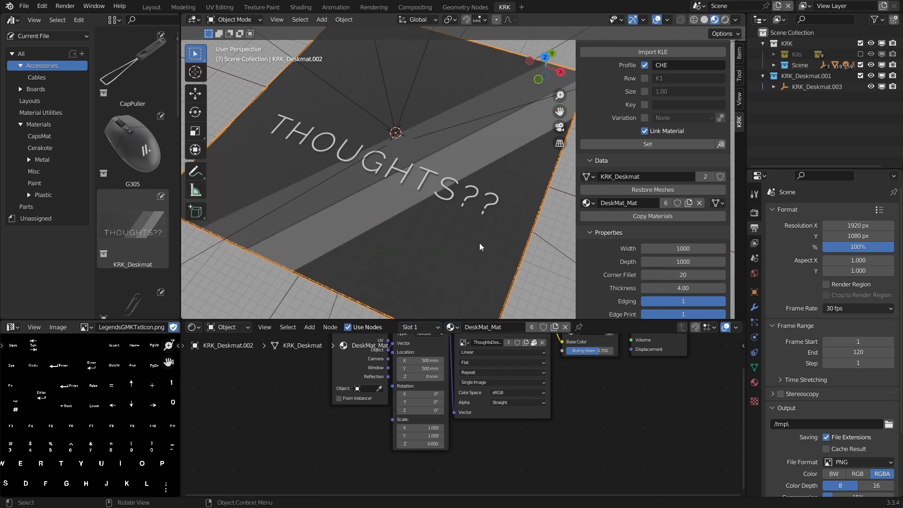
left_click(684, 275)
type("200")
key("Return")
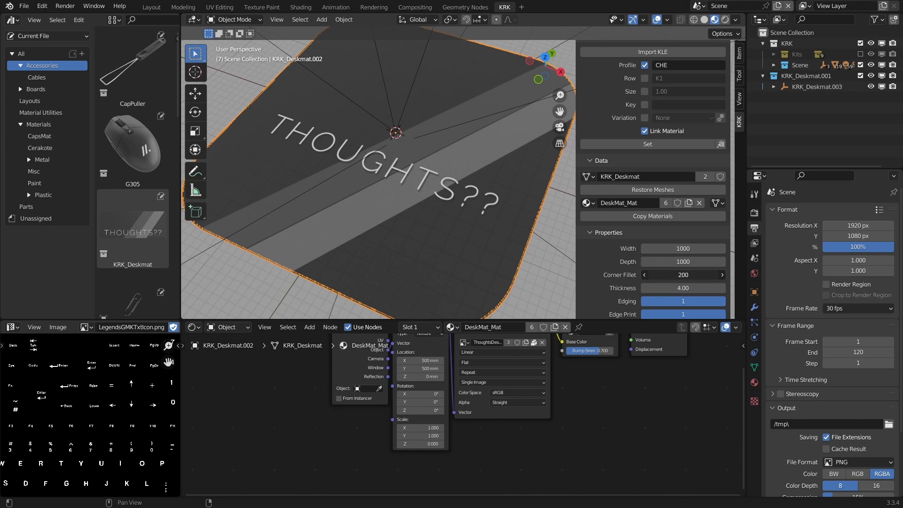
Step: Increase the mat's corner fillet to 500 to make it circular
middle_click_drag(436, 306, 526, 247)
left_click(676, 274)
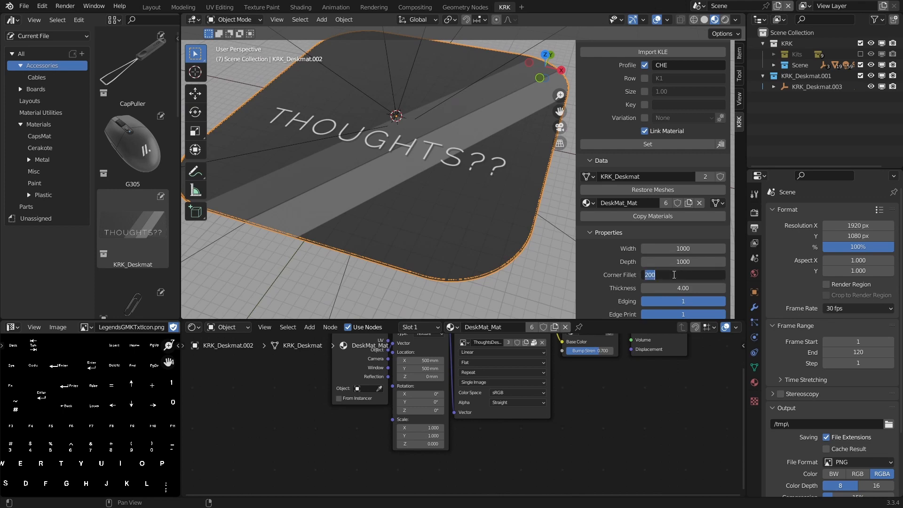
type("500")
key("Return")
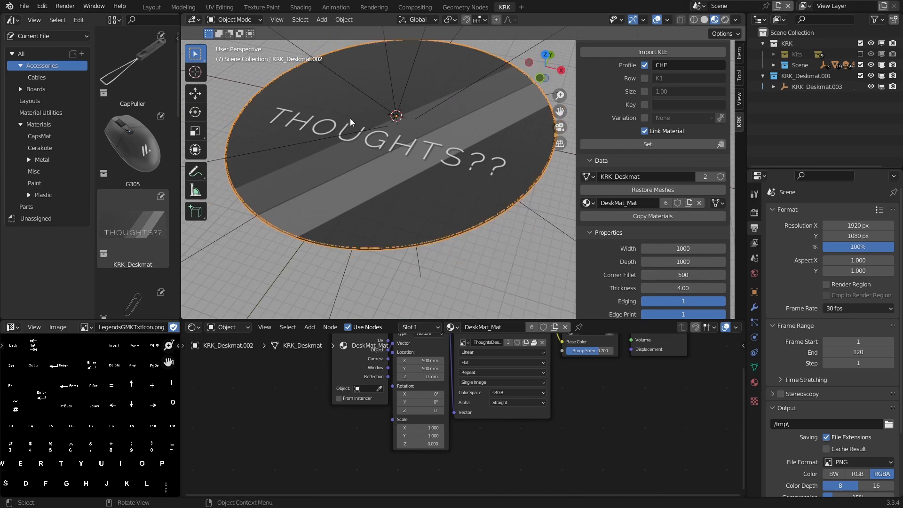
Step: Set the mat's Edge Print to 0 and brighten its edge color to an orange-red
middle_click_drag(350, 117, 463, 150)
scroll(605, 262, "down", 1)
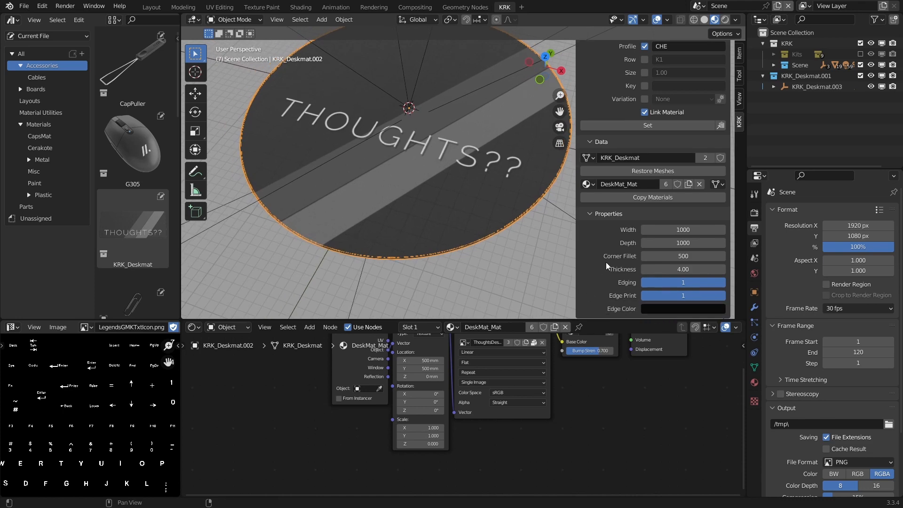
scroll(508, 211, "up", 5)
scroll(498, 278, "up", 3)
middle_click_drag(498, 279, 466, 207, "shift")
scroll(466, 207, "up", 2)
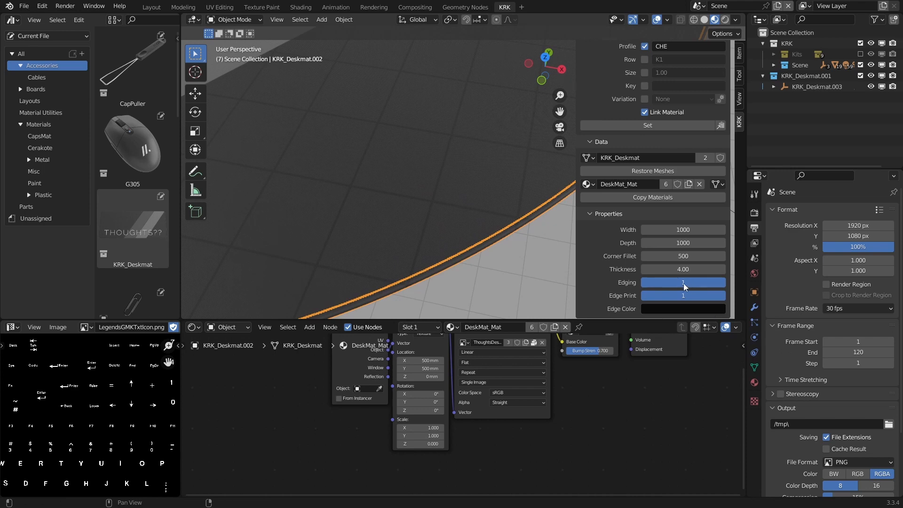
mouse_move(684, 284)
left_mouse_down()
mouse_move(641, 283)
mouse_move(726, 286)
mouse_move(649, 295)
left_mouse_up()
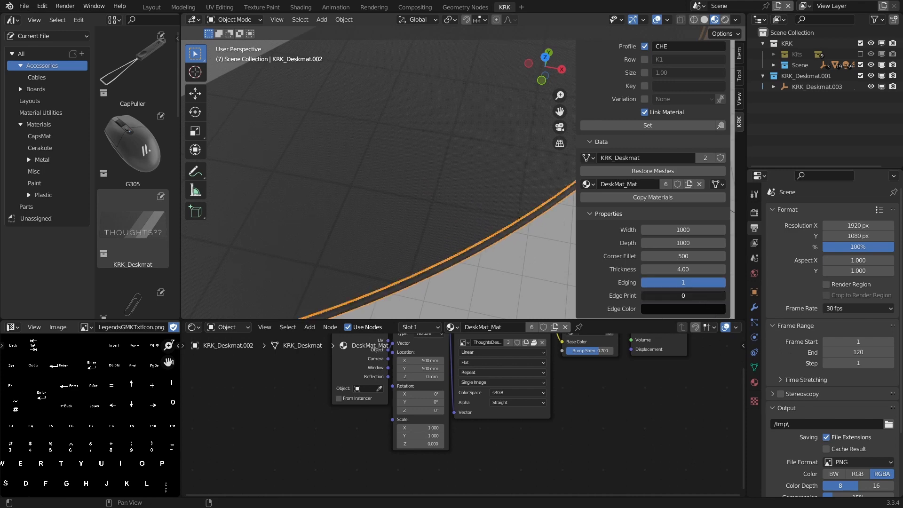
left_click(678, 310)
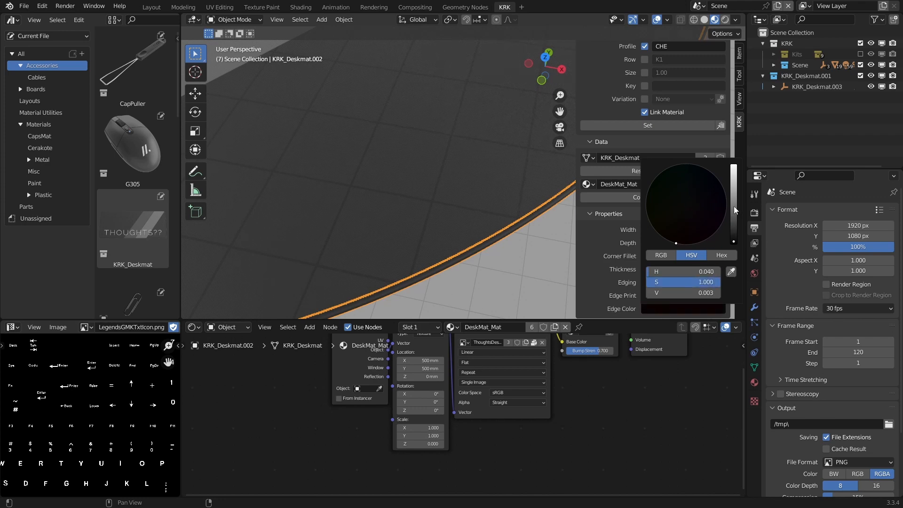
left_click_drag(734, 206, 733, 169)
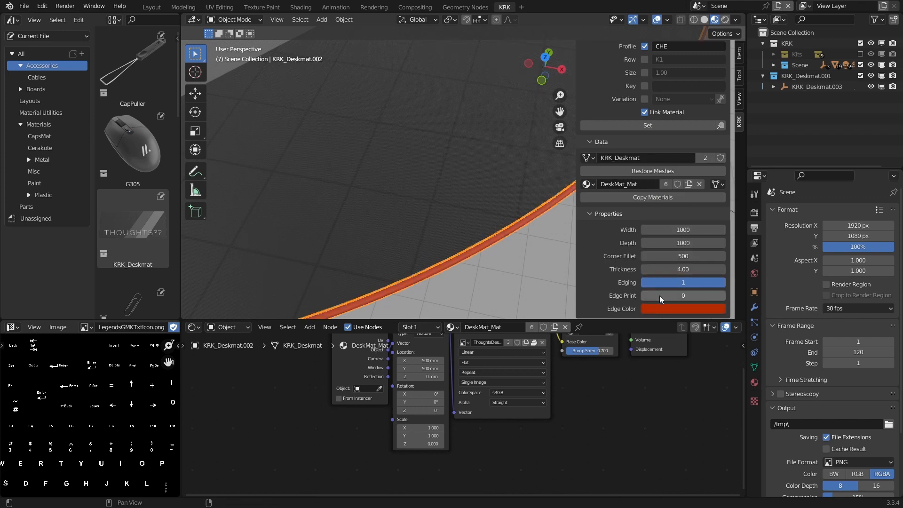
Step: Set Edge Print to 1 and reset the mat's width, depth and corner fillet to their defaults of 900, 400 and 20
left_click_drag(663, 295, 720, 295)
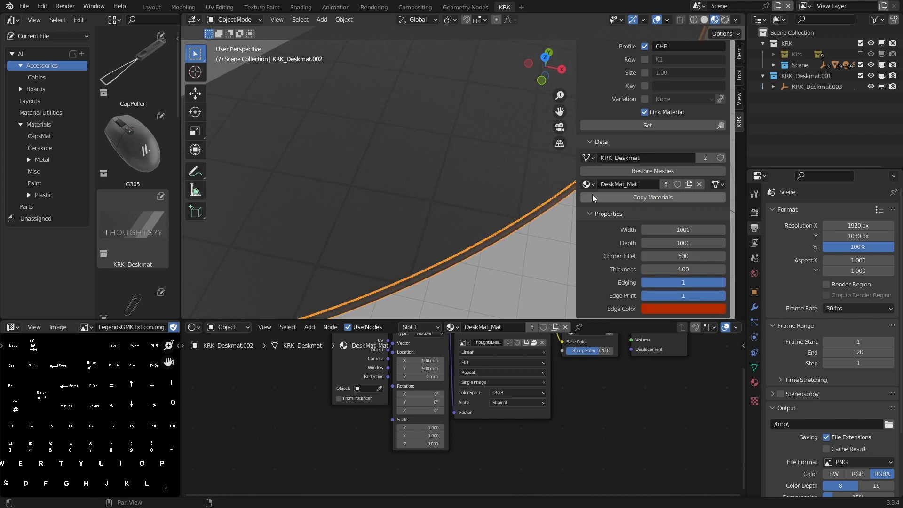
scroll(486, 210, "up", 8)
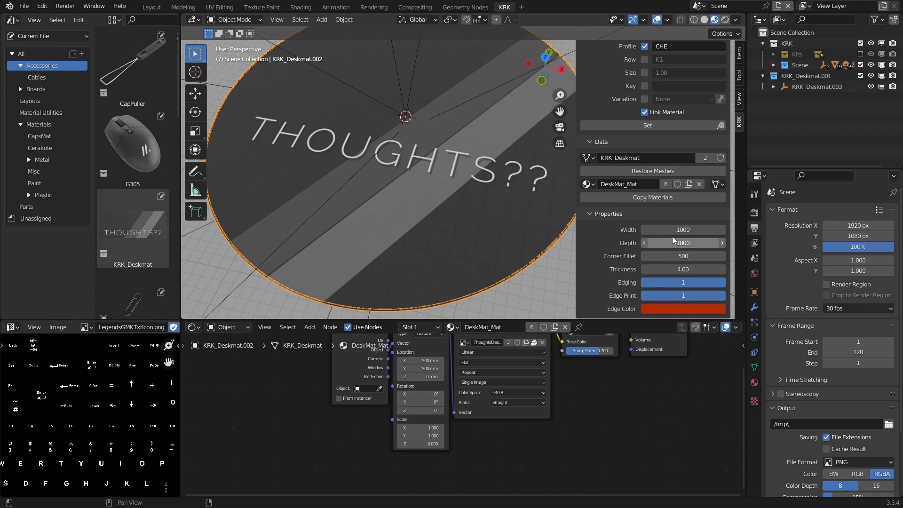
key("BackSpace")
key("BackSpace")
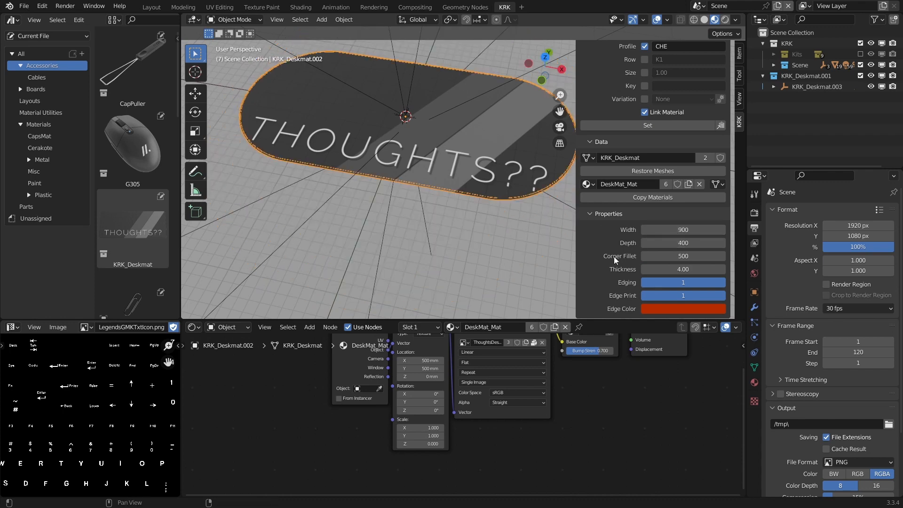
key("BackSpace")
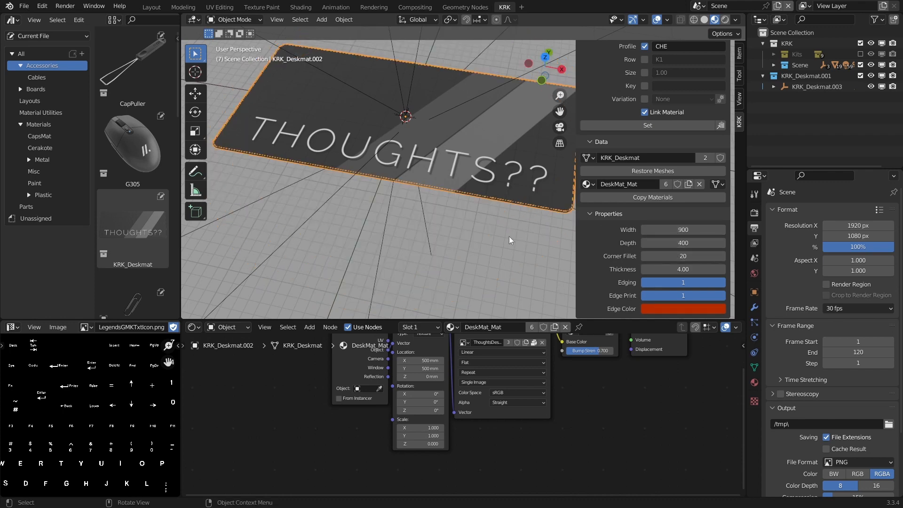
Step: Examine the mat's shader nodes, its mat, edging and stitching material slots, and the DeskMat geometry nodes modifier
middle_click_drag(509, 236, 447, 153)
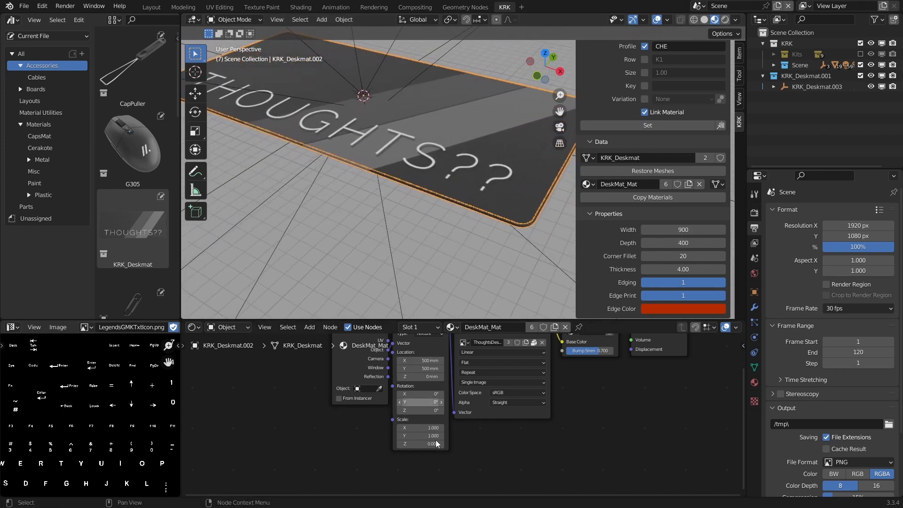
middle_click_drag(531, 399, 540, 423)
scroll(538, 432, "down", 1)
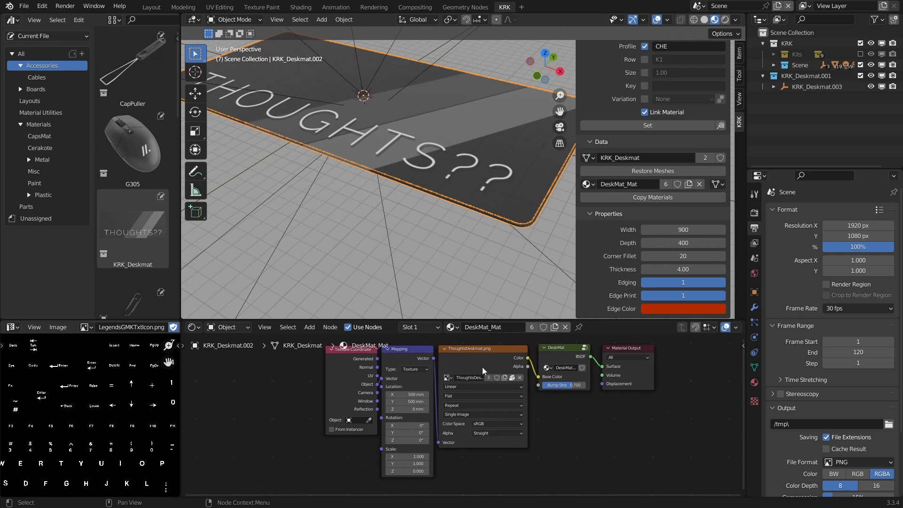
left_click(755, 383)
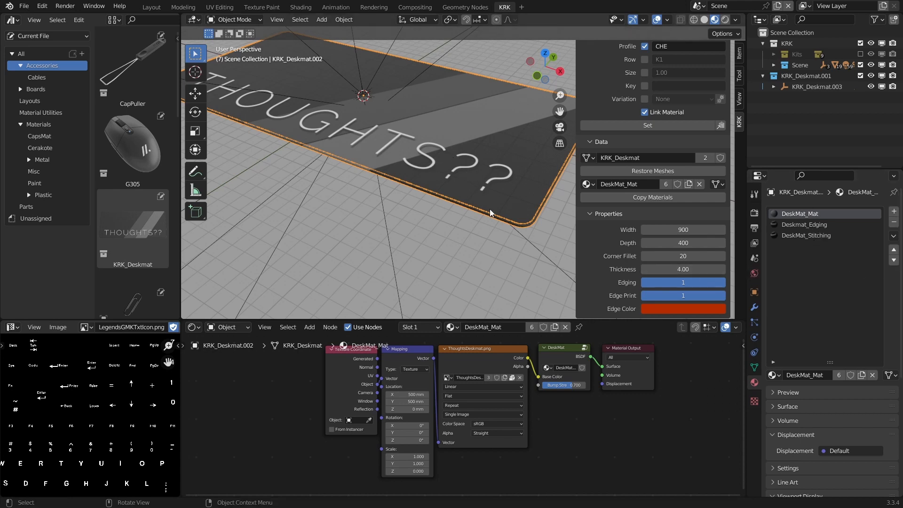
middle_click_drag(484, 183, 473, 188)
left_click(754, 306)
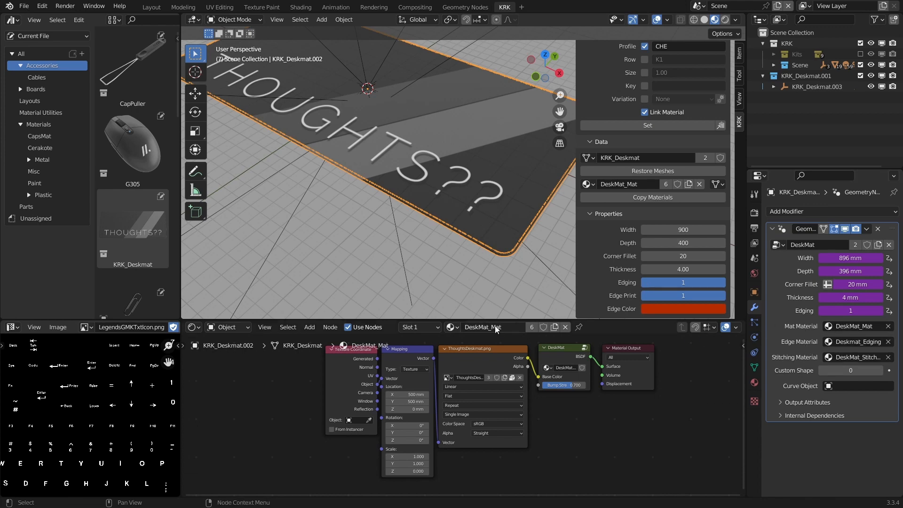
mouse_move(475, 204)
middle_mouse_down()
mouse_move(487, 183)
mouse_move(484, 194)
middle_mouse_up()
scroll(455, 238, "up", 4)
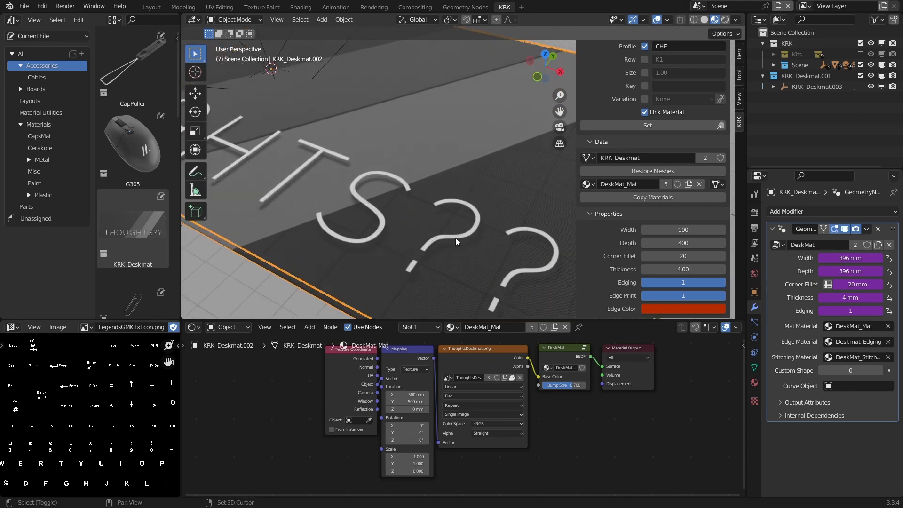
left_click(753, 382)
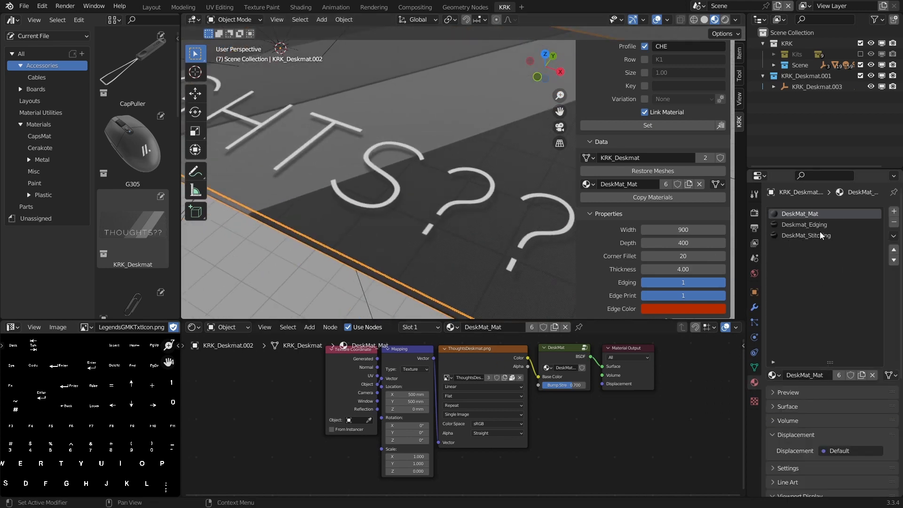
left_click(793, 224)
left_click(795, 213)
scroll(444, 187, "down", 4)
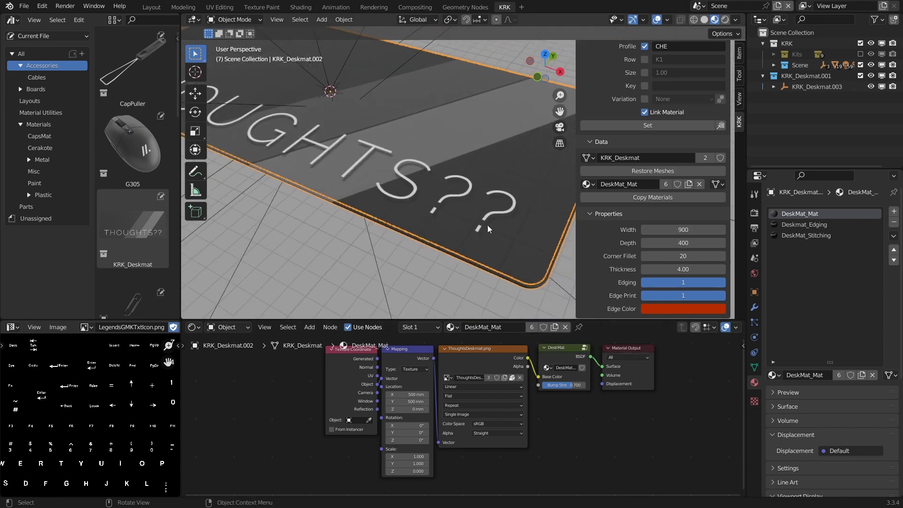
Step: Replace the ThoughtsDeskmat.png image in the DeskMat_Mat texture node with DeskmatVideo.png
middle_click_drag(487, 225, 506, 194)
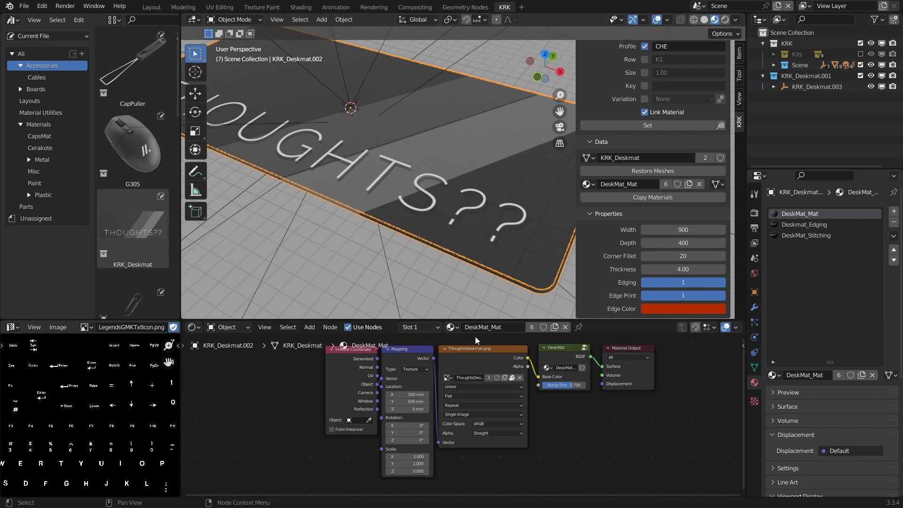
middle_click_drag(497, 193, 508, 198, "shift")
scroll(459, 258, "up", 1)
middle_click_drag(459, 258, 432, 219, "shift")
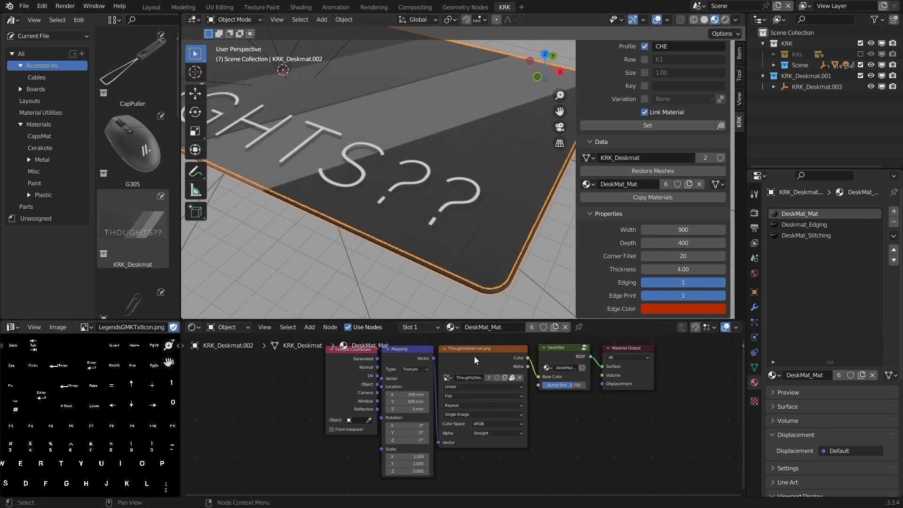
left_click(520, 377)
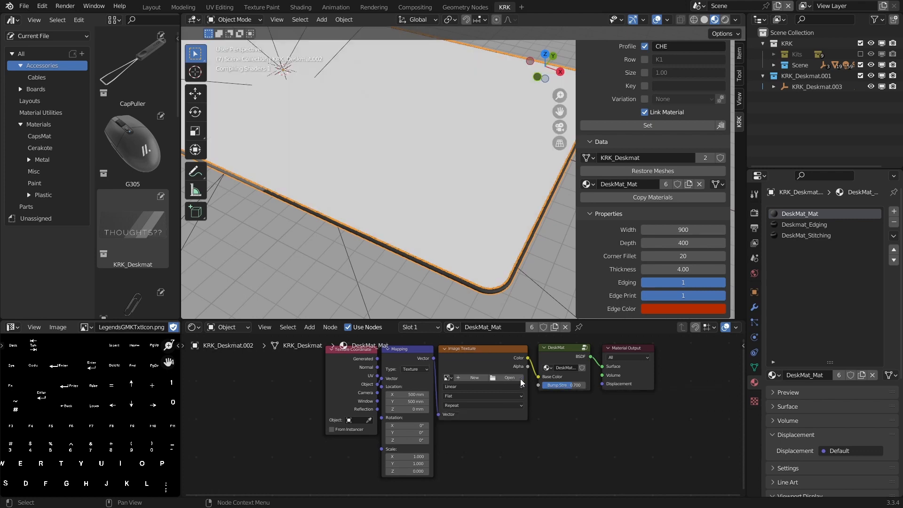
left_click(506, 378)
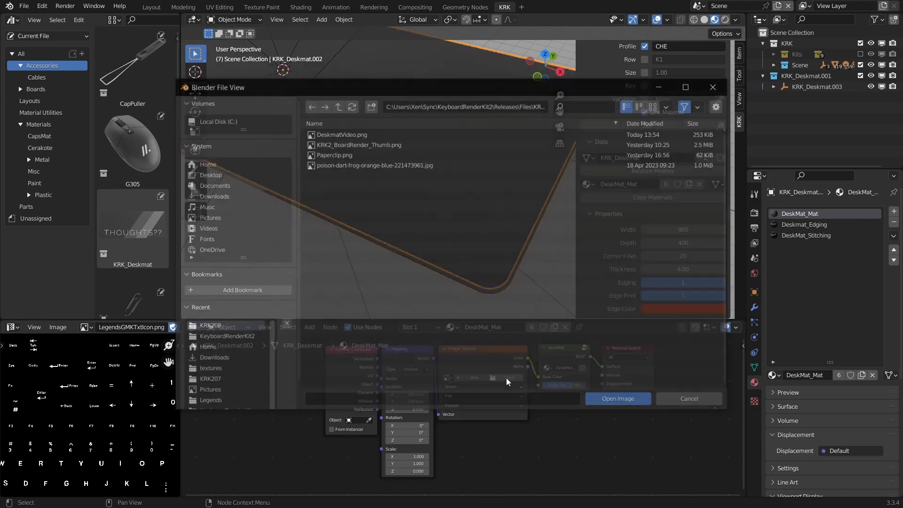
left_click(336, 135)
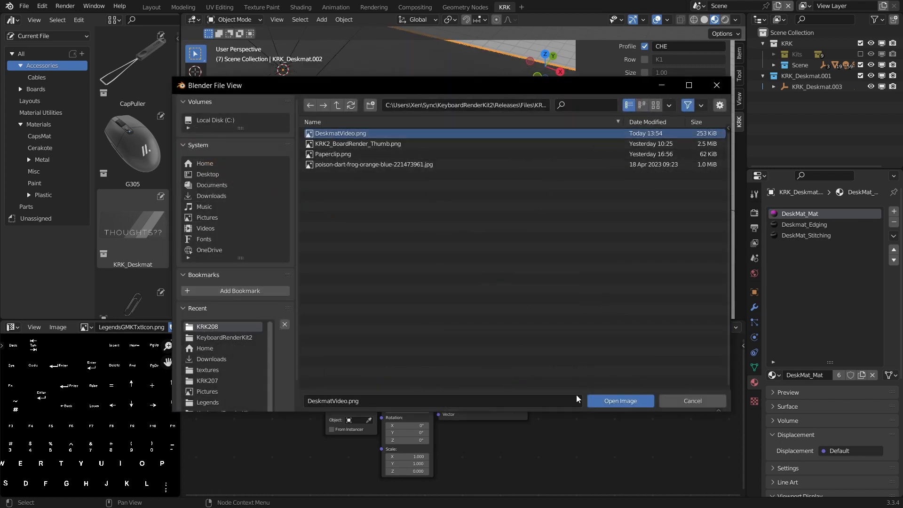
left_click(625, 397)
Step: Examine the new image's placement on the mat from the top view and the Mapping node's location and scale settings
mouse_move(490, 206)
middle_mouse_down()
mouse_move(524, 222)
mouse_move(480, 224)
mouse_move(527, 232)
mouse_move(453, 231)
mouse_move(469, 230)
mouse_move(475, 262)
mouse_move(480, 204)
middle_mouse_up()
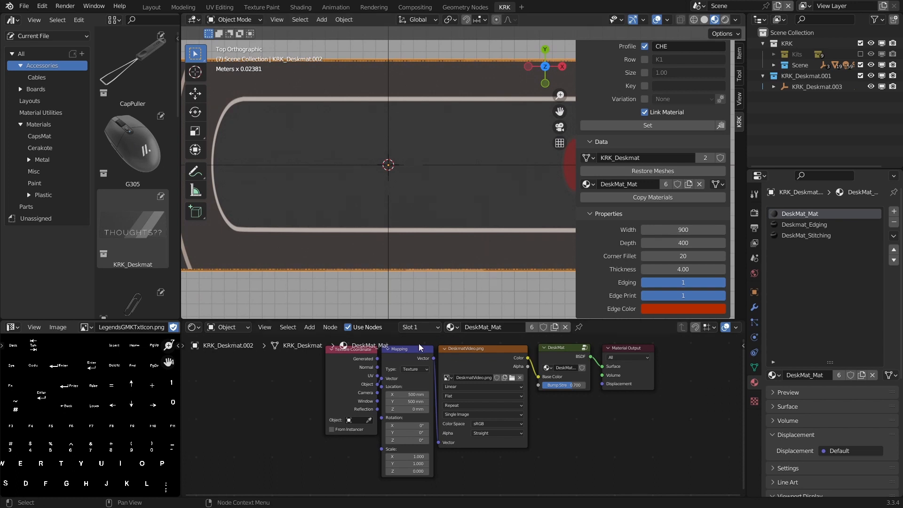
left_click(404, 350)
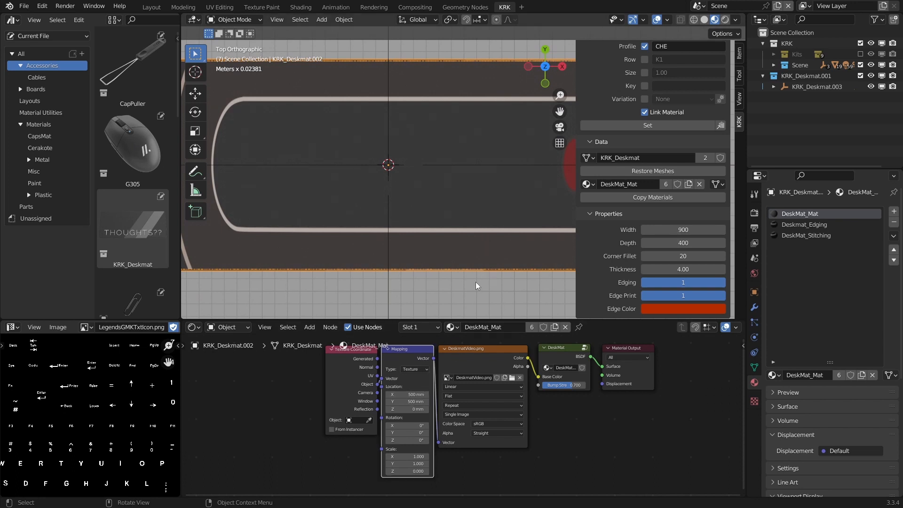
key("KP_Decimal")
middle_click_drag(553, 423, 585, 422)
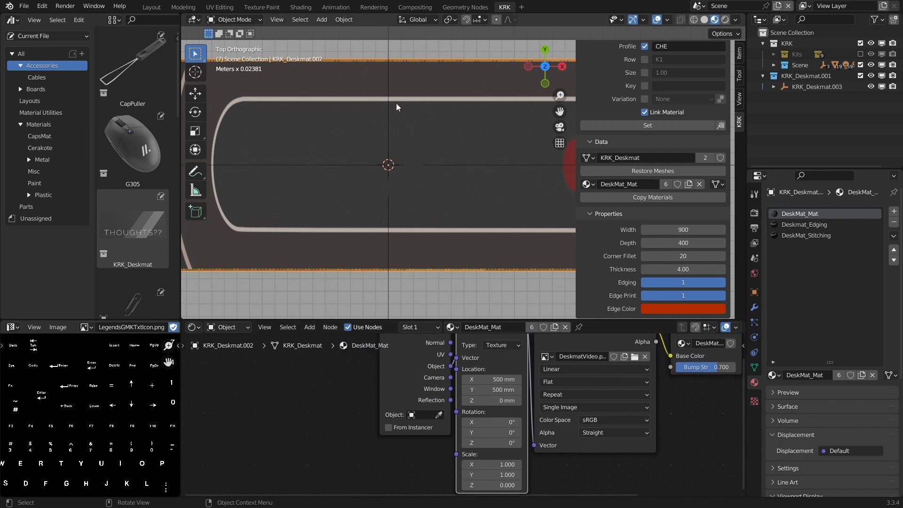
middle_click_drag(541, 223, 488, 201, "shift")
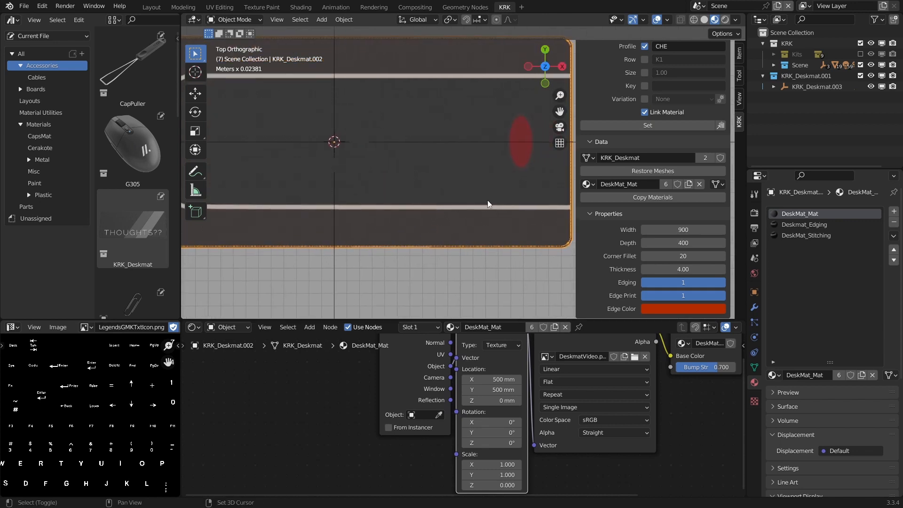
middle_click_drag(420, 247, 432, 252, "shift")
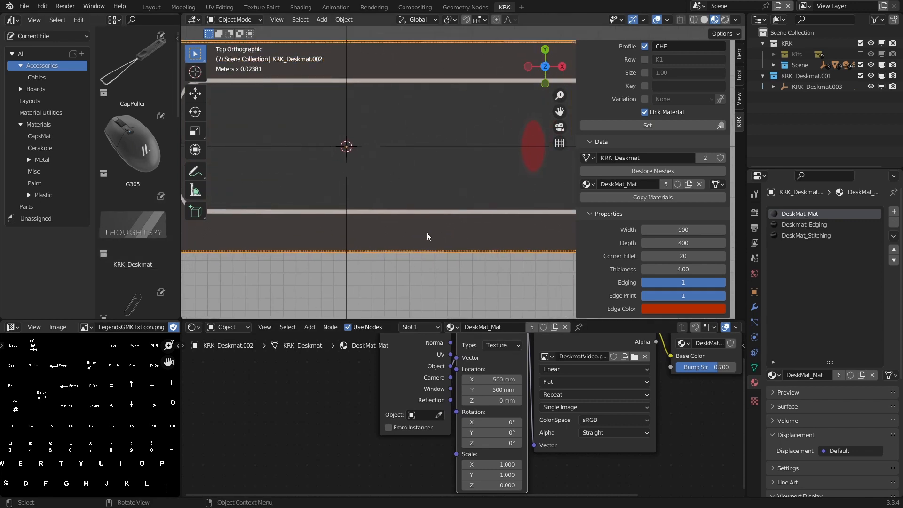
middle_click_drag(427, 232, 394, 205, "shift")
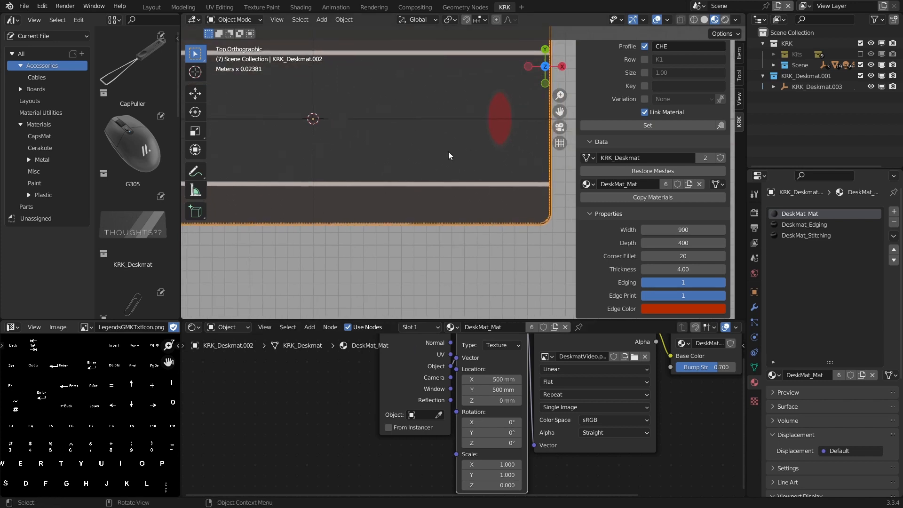
middle_click_drag(480, 198, 499, 227, "shift")
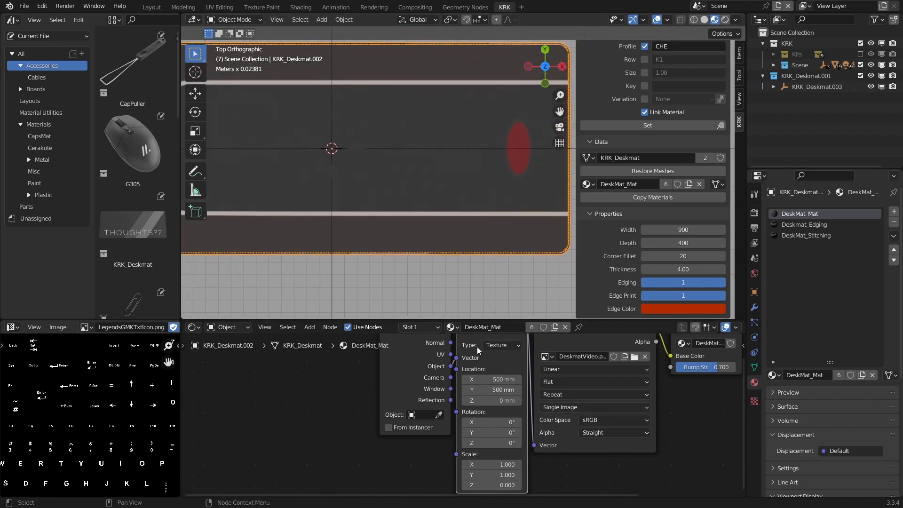
middle_click_drag(497, 372, 501, 394)
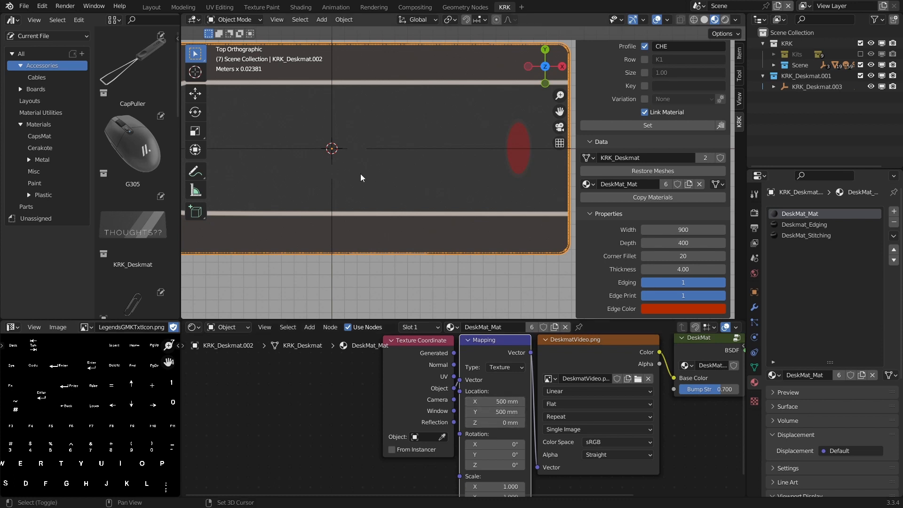
middle_click_drag(361, 174, 427, 192, "shift")
scroll(457, 174, "down", 3)
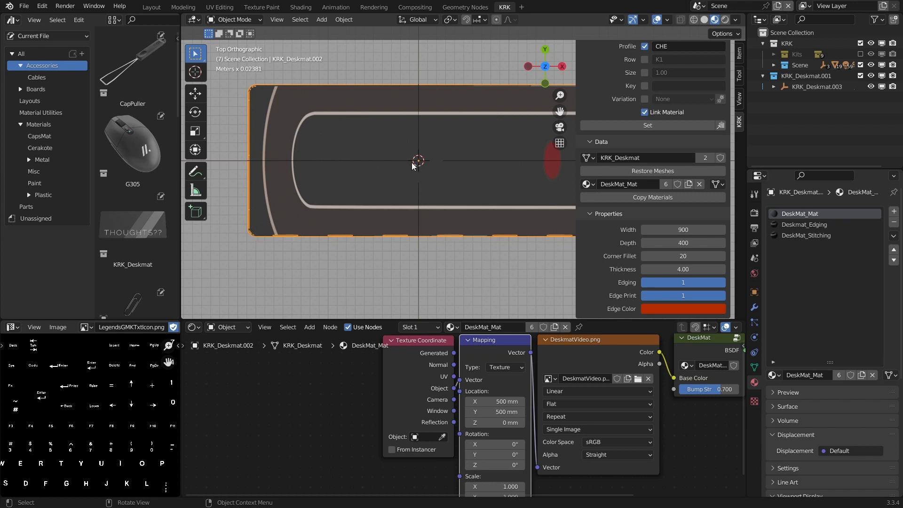
middle_click_drag(478, 176, 473, 166, "shift")
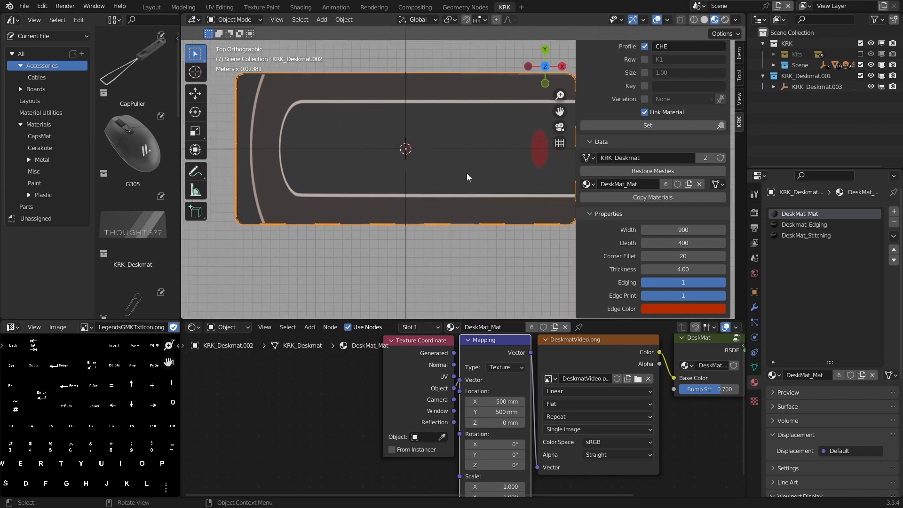
scroll(466, 177, "up", 2)
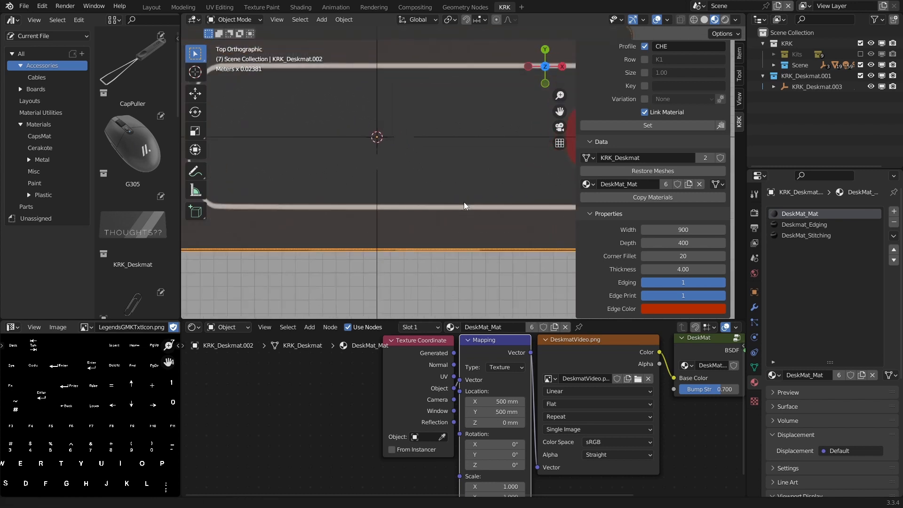
Step: Set the DeskMat_Mat Mapping node's location to X 450 mm and Y 200 mm
left_click(492, 401)
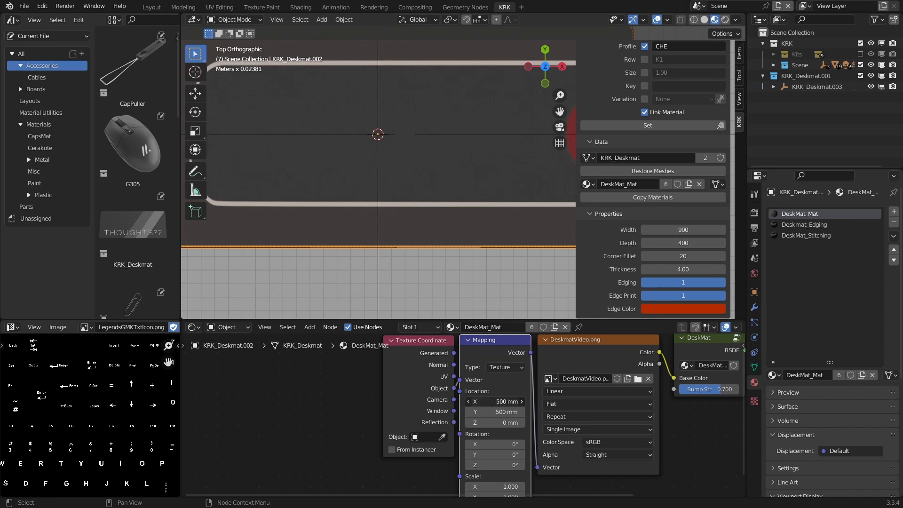
type("450")
left_click(490, 412)
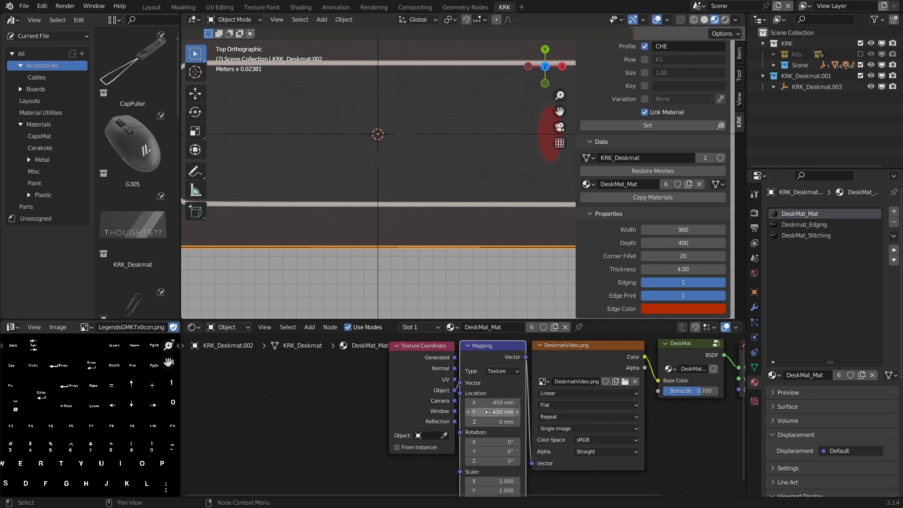
type("2")
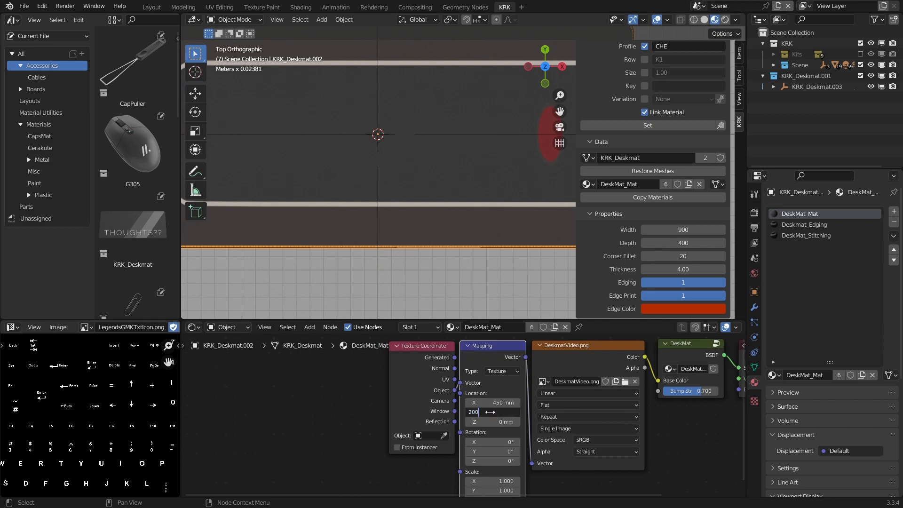
key("Return")
Step: Set the DeskMat_Mat Mapping node's scale to X 0.9 and Y 0.4 to match the mat's size
middle_click_drag(548, 446, 542, 389)
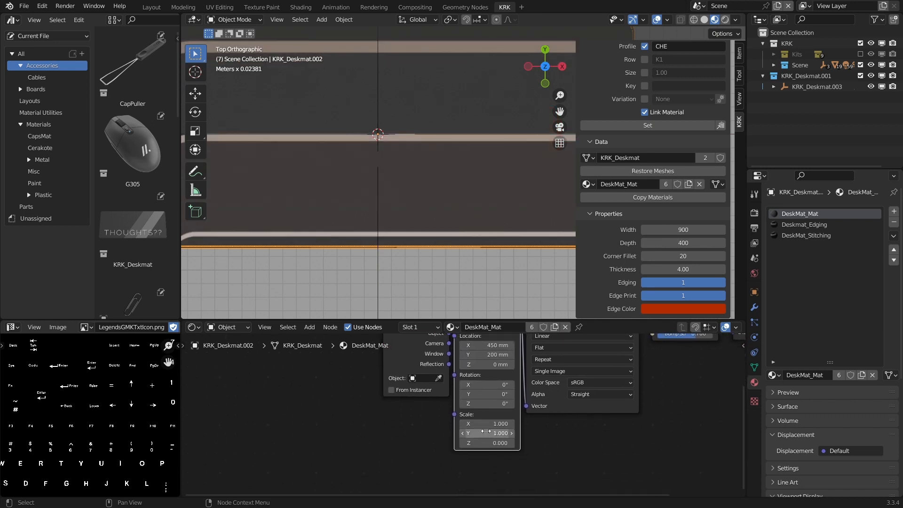
scroll(450, 162, "down", 3)
middle_click_drag(499, 144, 474, 161, "shift")
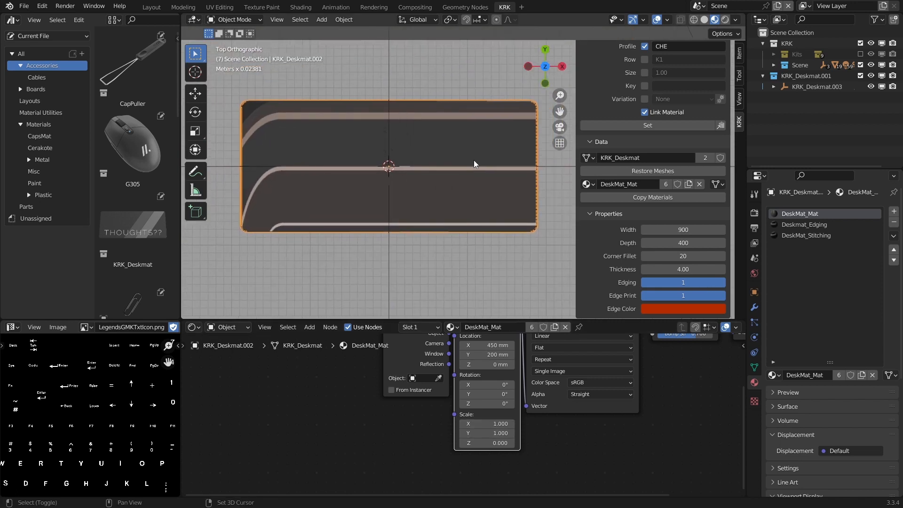
scroll(471, 179, "up", 4)
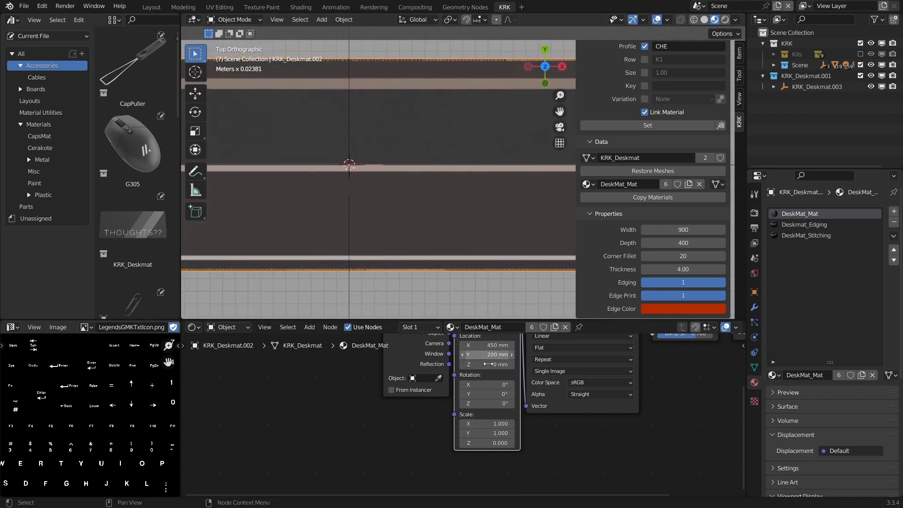
left_click(480, 423)
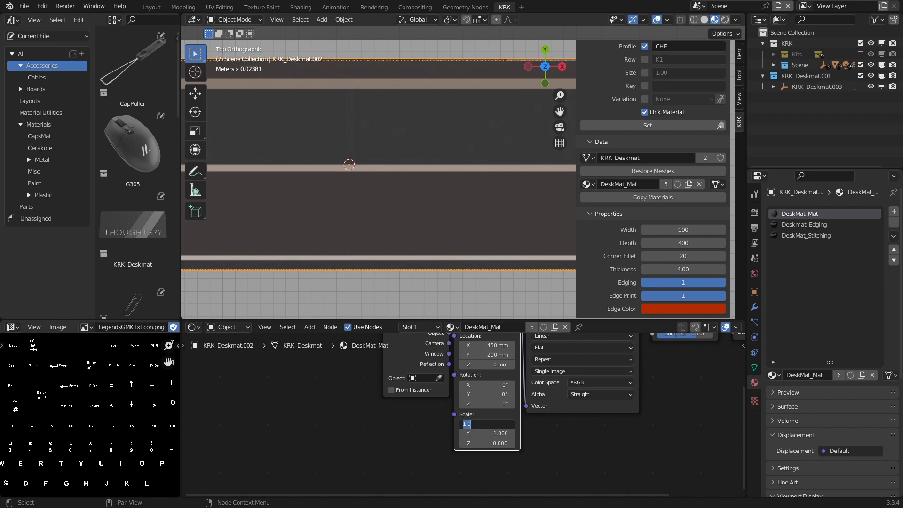
type("0.9")
key("Return")
left_click(486, 431)
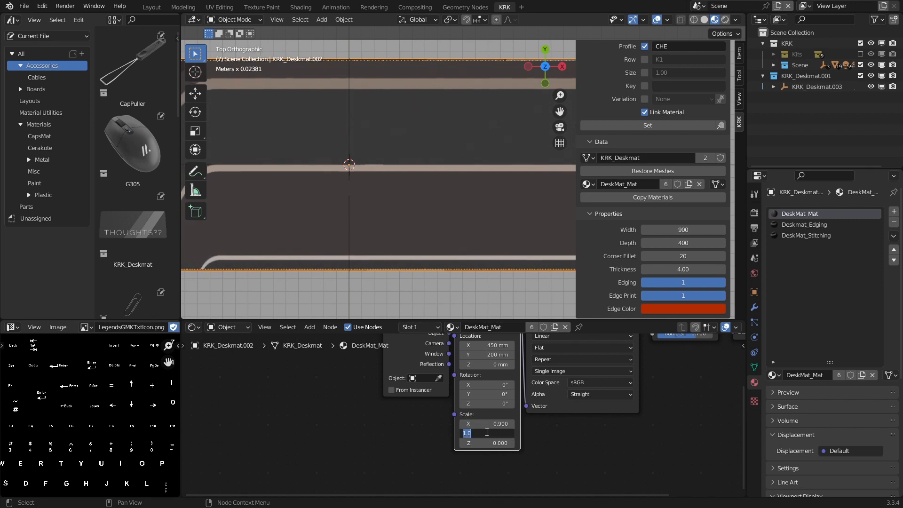
type("0.4")
key("Return")
scroll(438, 219, "down", 2)
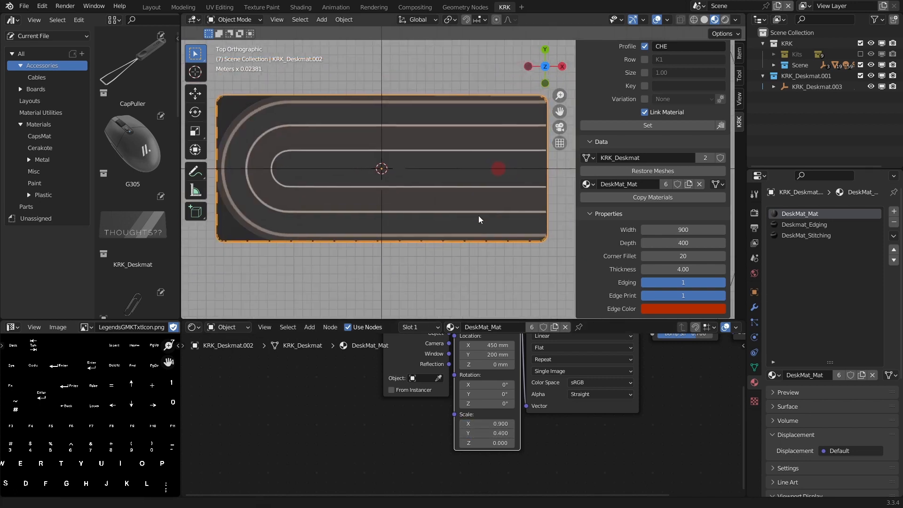
Step: Switch the shader editor to the Deskmat_Edging material and bring its image texture nodes into view
middle_click_drag(459, 273, 470, 208)
scroll(484, 249, "up", 4)
scroll(439, 207, "up", 5)
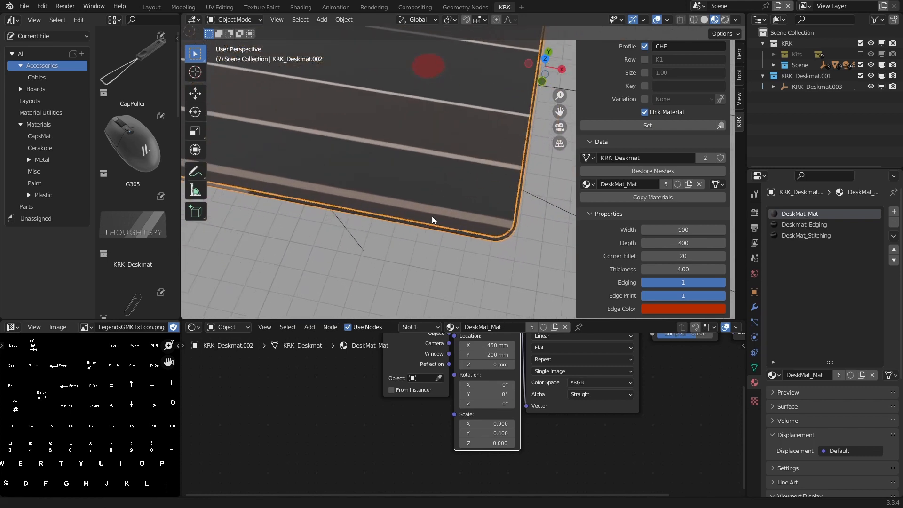
middle_click_drag(442, 213, 383, 248, "shift")
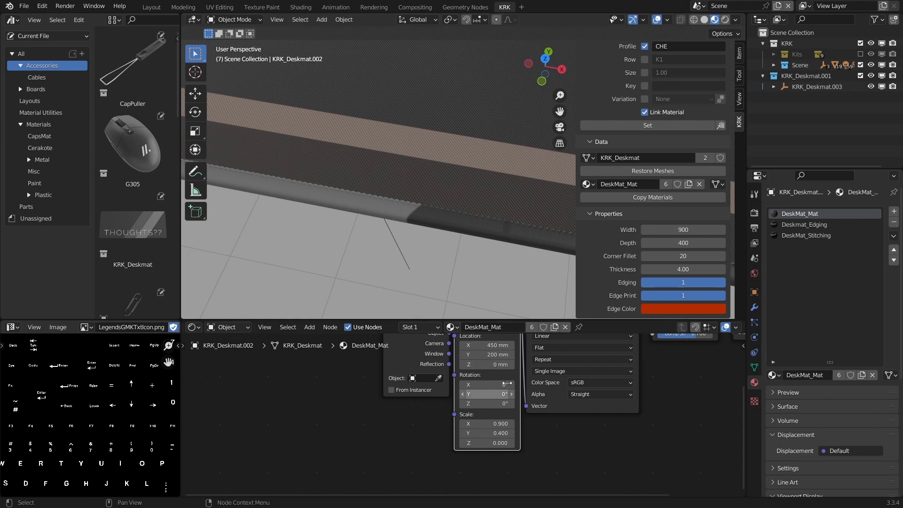
middle_click_drag(510, 386, 484, 428)
scroll(483, 438, "down", 2)
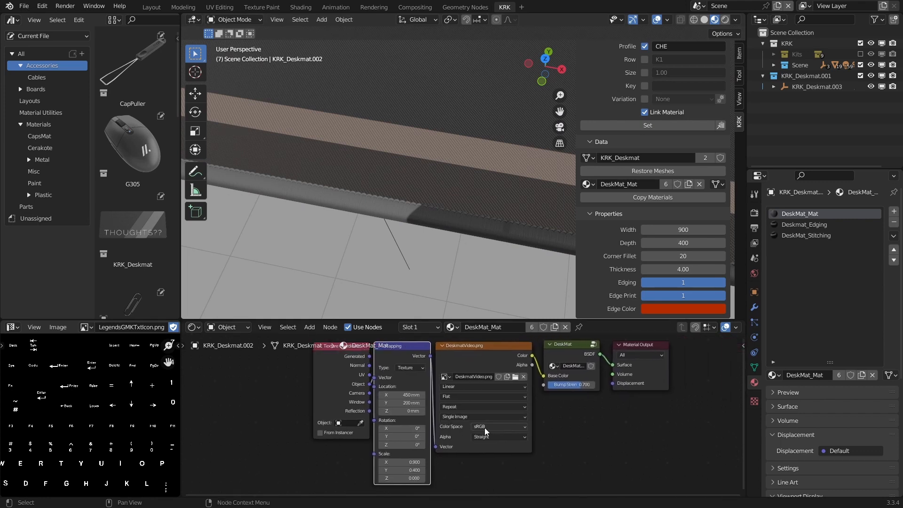
left_click(418, 326)
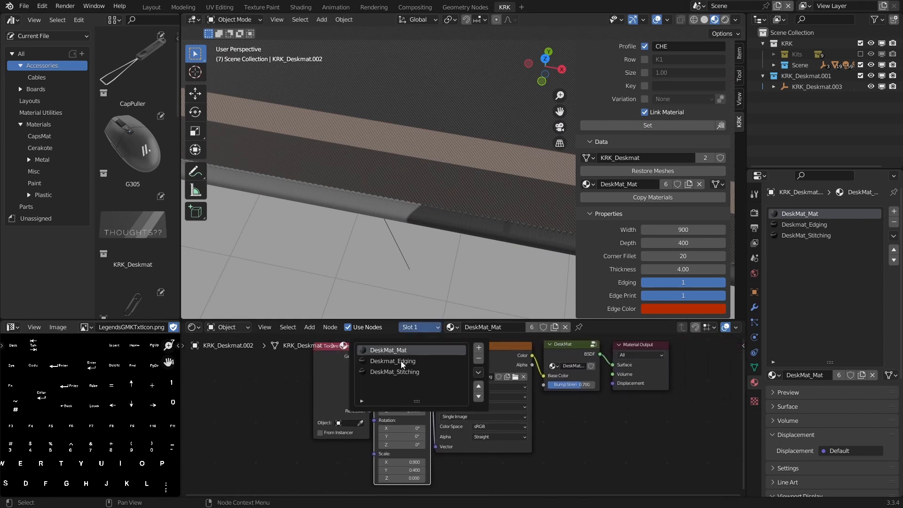
left_click(391, 360)
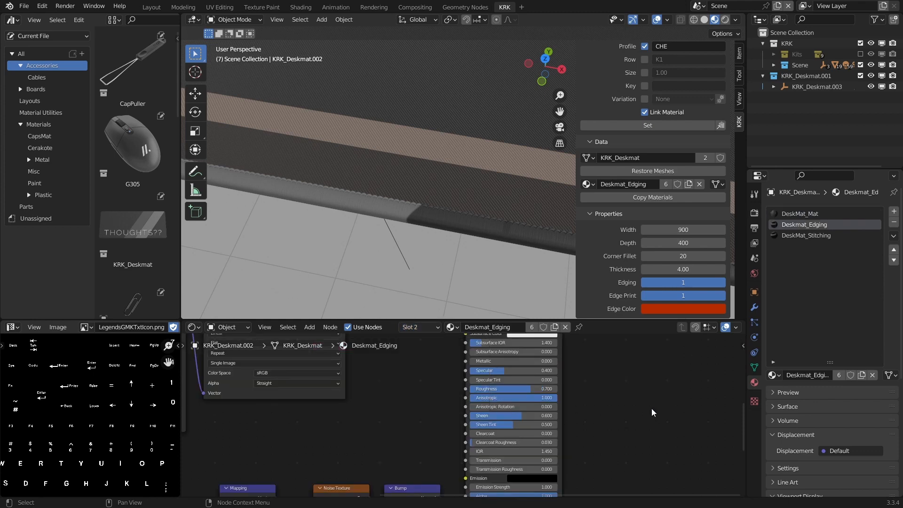
middle_click_drag(651, 408, 590, 406)
middle_click_drag(449, 381, 663, 445)
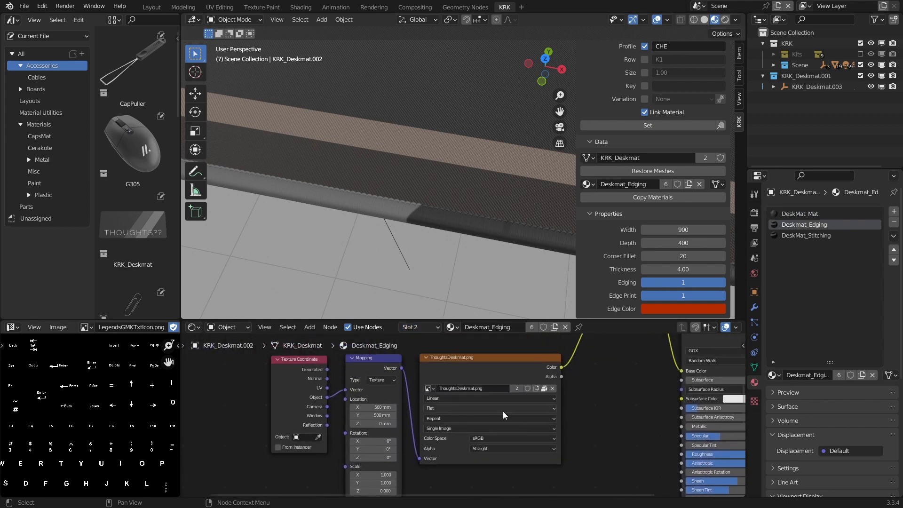
Step: Replace the ThoughtsDeskmat.png image in the Deskmat_Edging texture node with the already loaded DeskmatVideo.png
left_click(552, 388)
left_click(429, 388)
type("de")
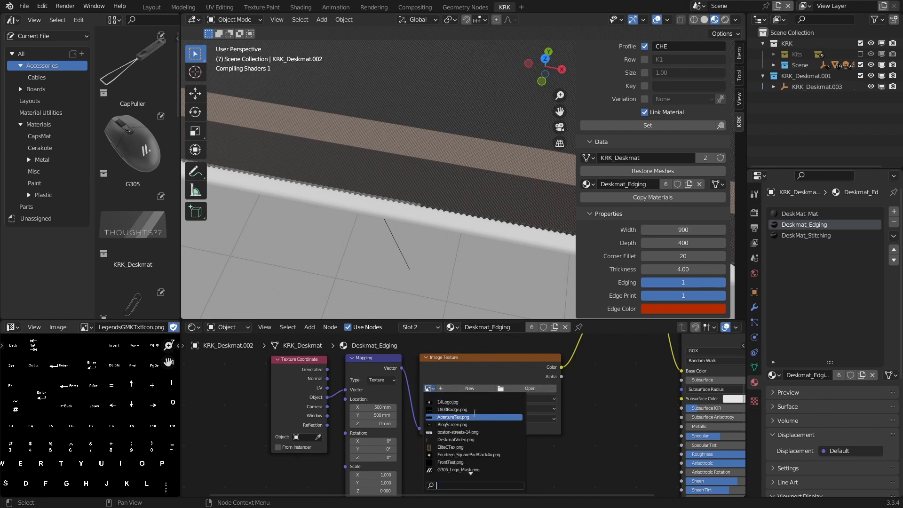
type("sk")
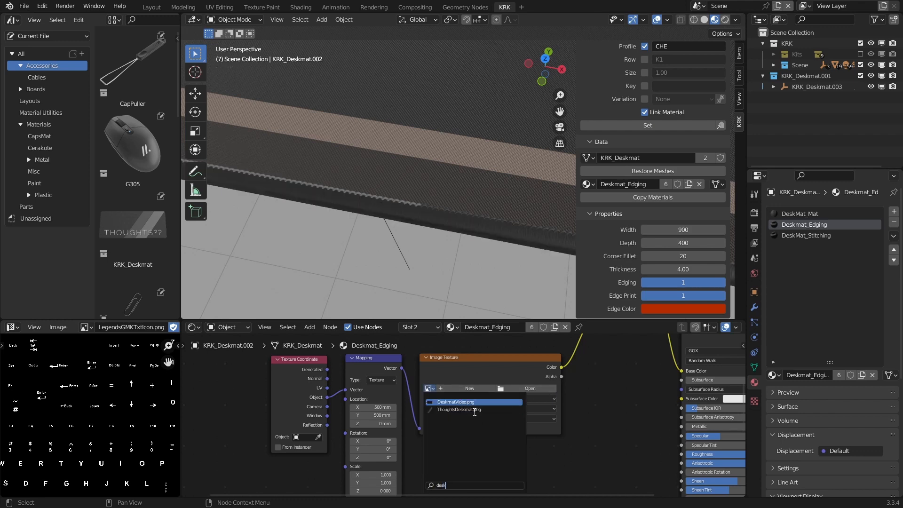
key("Return")
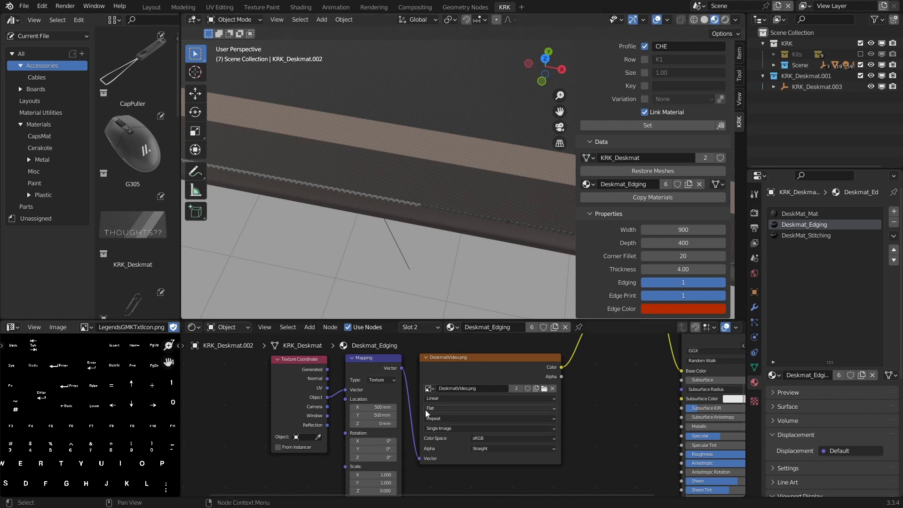
Step: Set the Deskmat_Edging Mapping node's location to X 450 mm and Y 200 mm
middle_click_drag(371, 374, 495, 370)
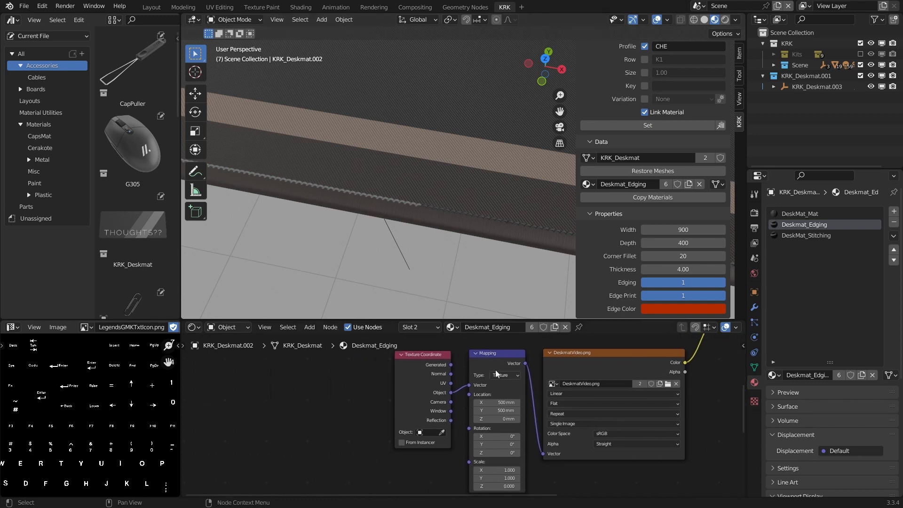
left_click(497, 403)
type("450")
left_click(497, 409)
type("200")
key("Return")
Step: Set the Deskmat_Edging Mapping node's scale to X 0.9 and Y 0.4, and inspect the mat's edge up close
scroll(497, 414, "down", 3, "shift")
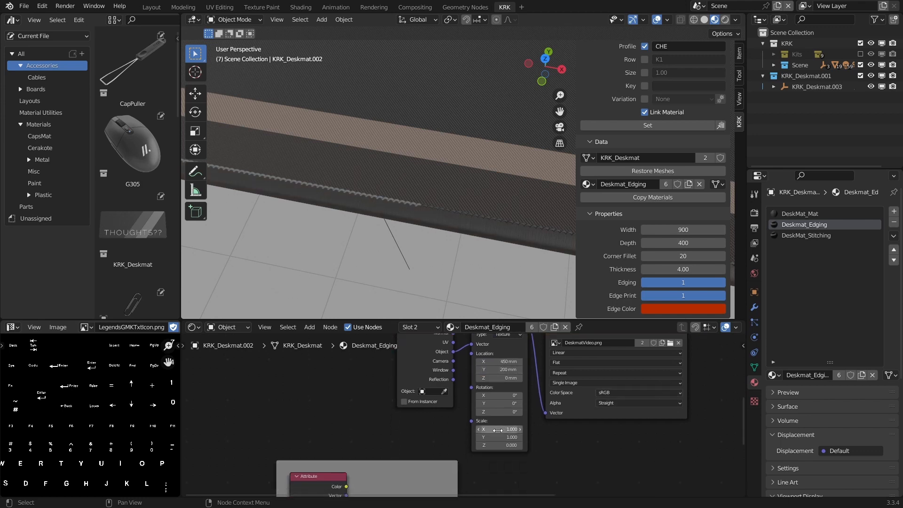
left_click(497, 430)
key("BackSpace")
left_click(500, 437)
key("Return")
scroll(420, 154, "down", 4)
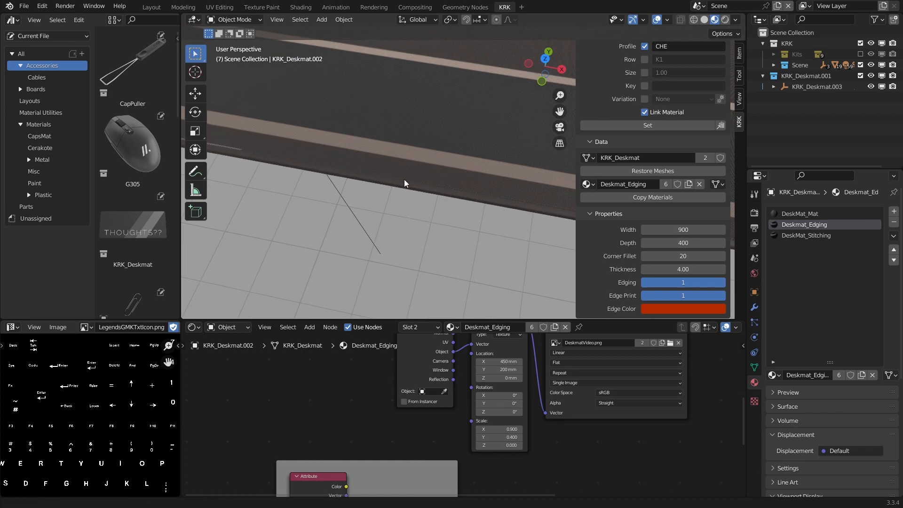
scroll(404, 183, "up", 4)
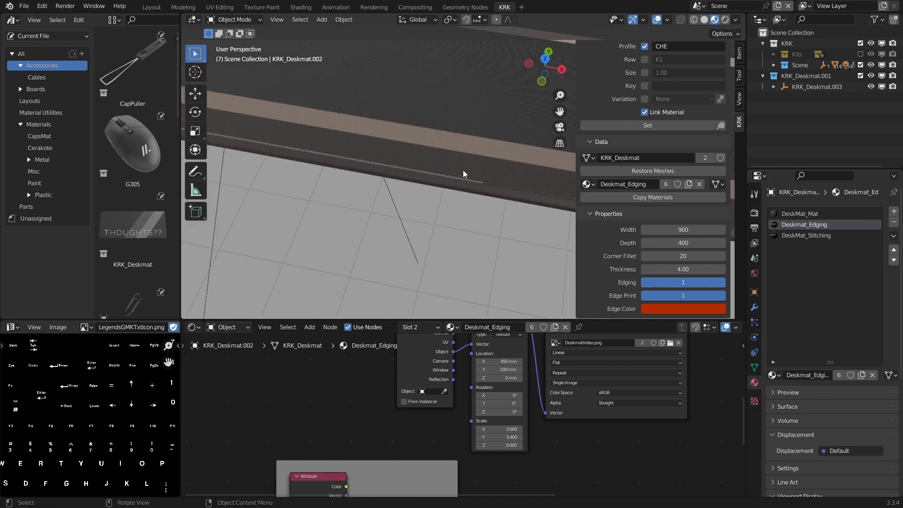
scroll(478, 190, "up", 3)
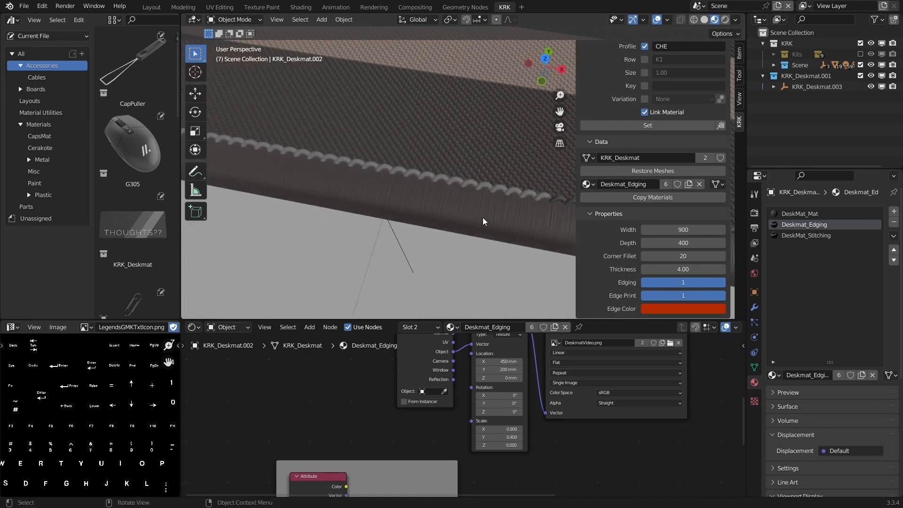
middle_click_drag(493, 203, 465, 210, "shift")
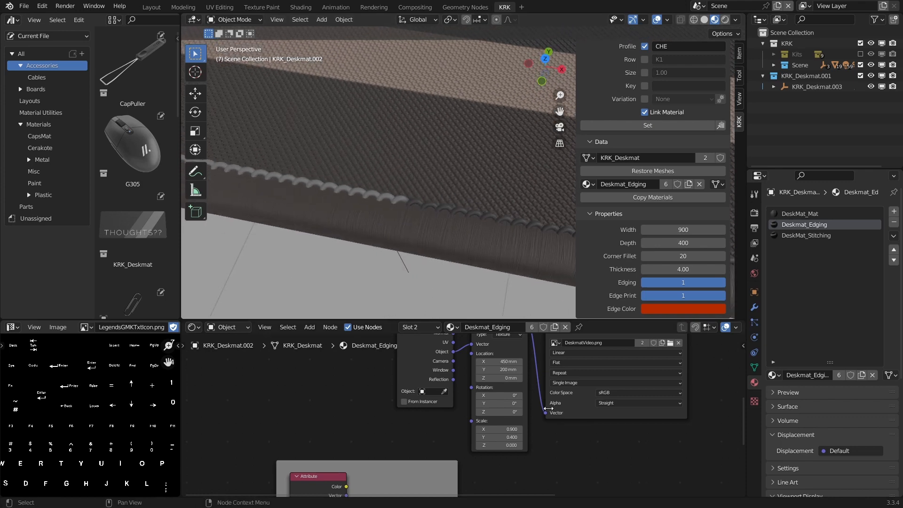
Step: In the DeskMat_Stitching material, replace the ThoughtsDeskmat.png texture image with the already loaded DeskmatVideo.png
middle_click_drag(597, 416, 584, 415)
scroll(595, 422, "down", 1)
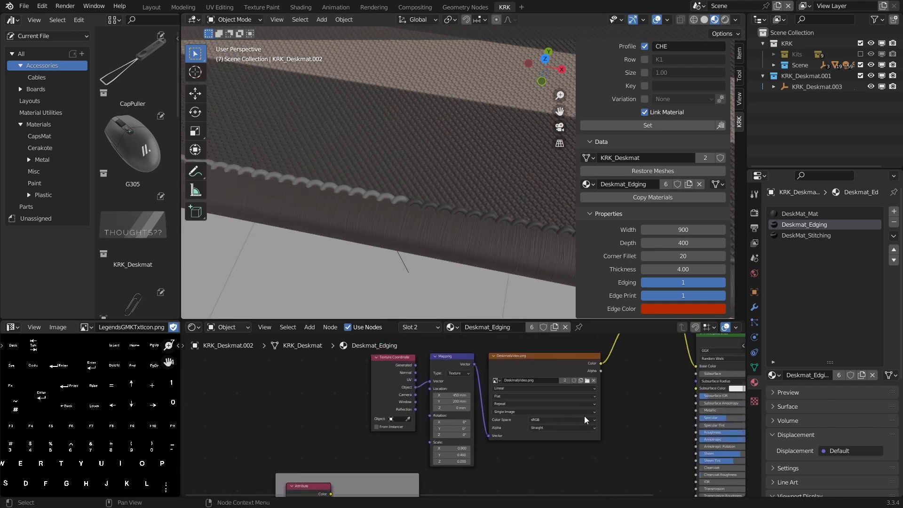
left_click(426, 327)
left_click(411, 372)
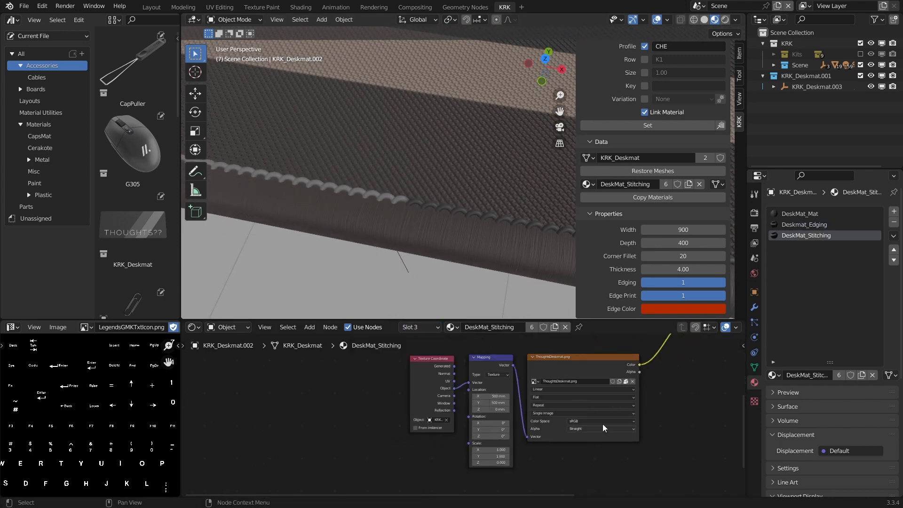
scroll(603, 424, "up", 2)
scroll(552, 426, "up", 1)
middle_click_drag(657, 363, 591, 390)
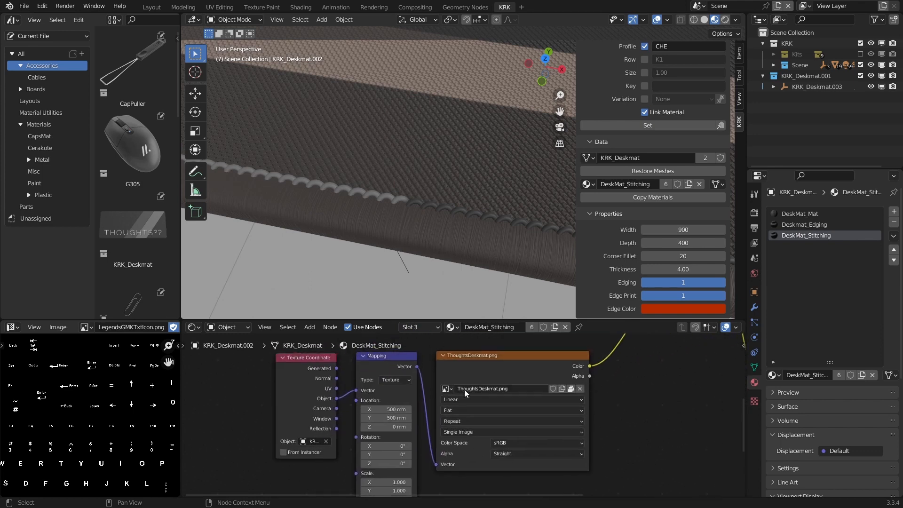
left_click(447, 389)
type("desk")
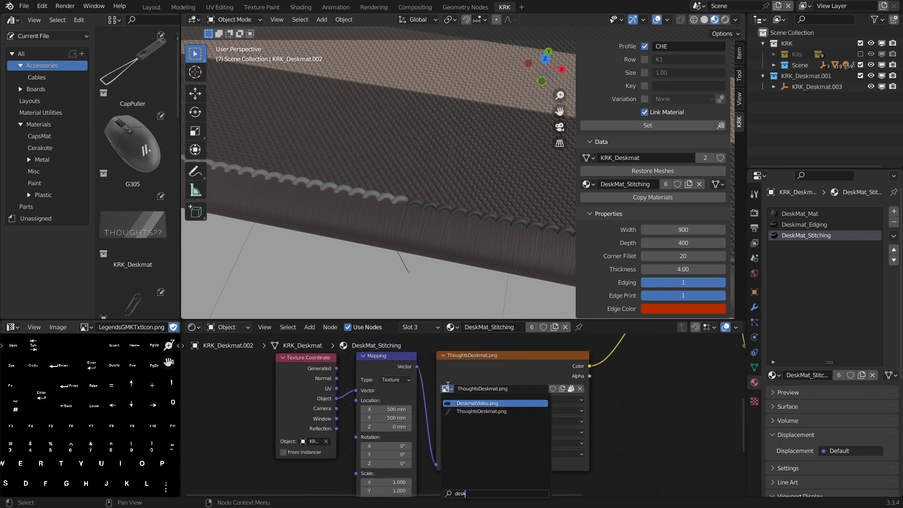
key("Return")
Step: Set the DeskMat_Stitching Mapping node's location to X 450 mm and Y 200 mm
middle_click_drag(493, 429, 537, 429)
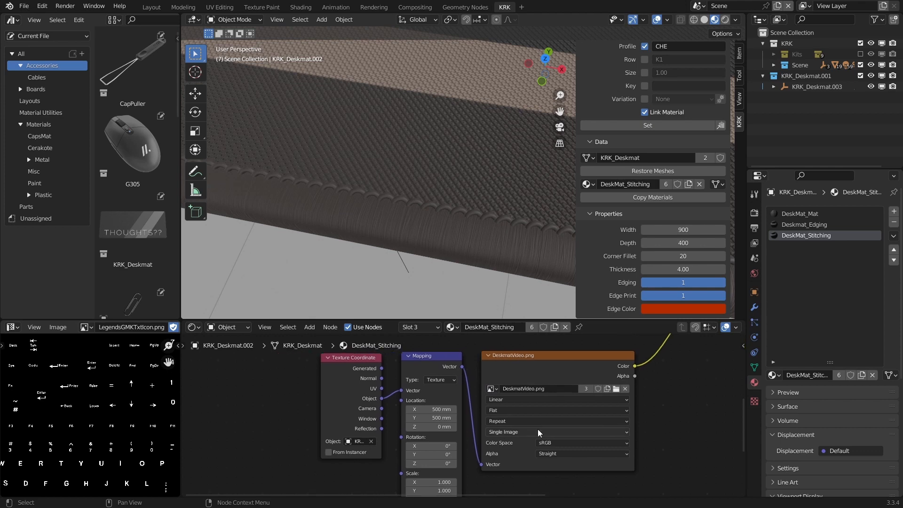
left_click_drag(429, 407, 430, 409)
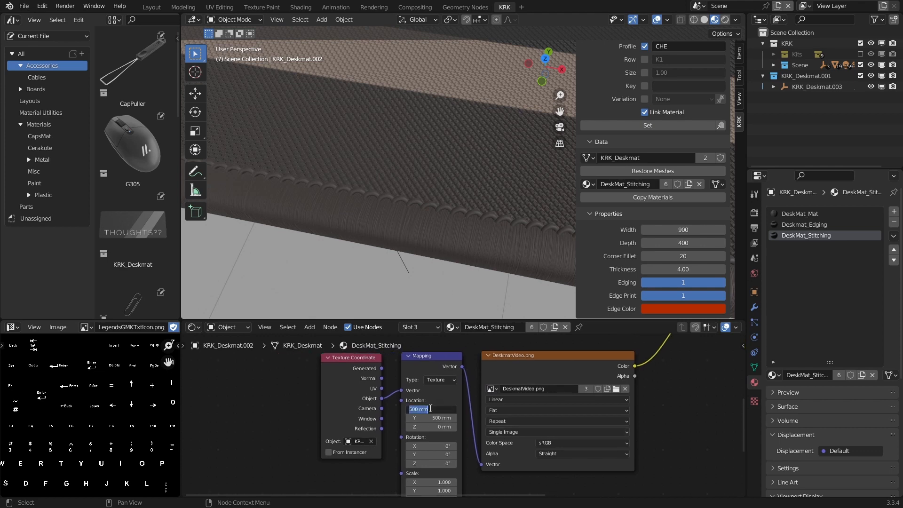
type("450")
left_click(432, 417)
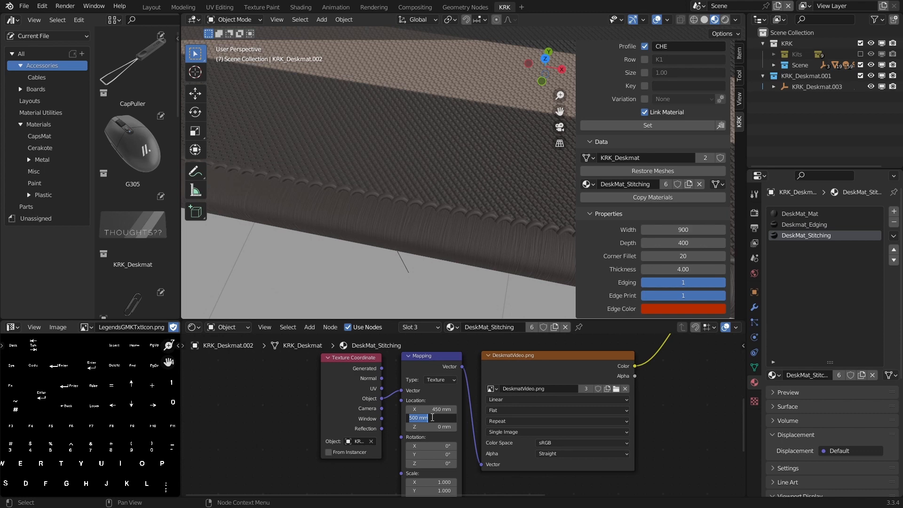
type("200")
key("Return")
Step: Set the DeskMat_Stitching Mapping node's scale to X 0.9 and Y 0.4
middle_click_drag(606, 430, 653, 402)
mouse_move(478, 449)
left_mouse_down()
mouse_move(467, 449)
mouse_move(478, 451)
left_mouse_up()
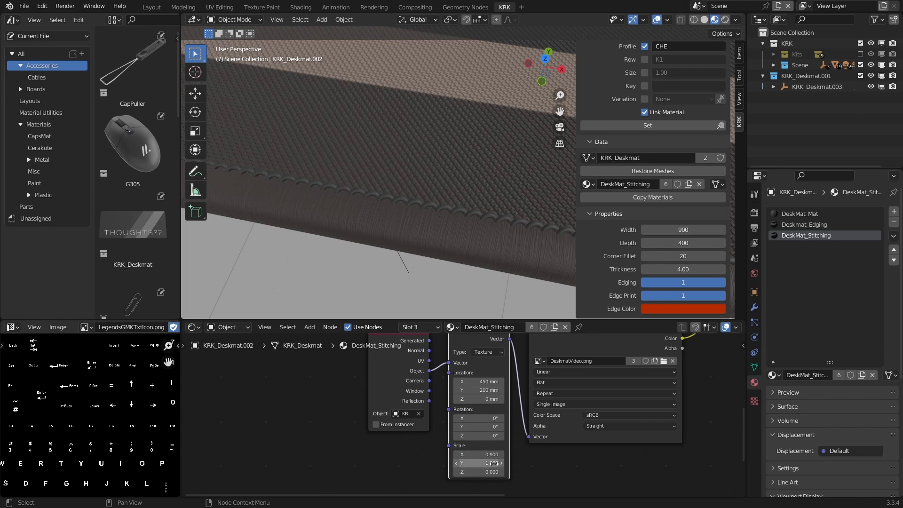
left_click(495, 463)
type("0.4")
key("Return")
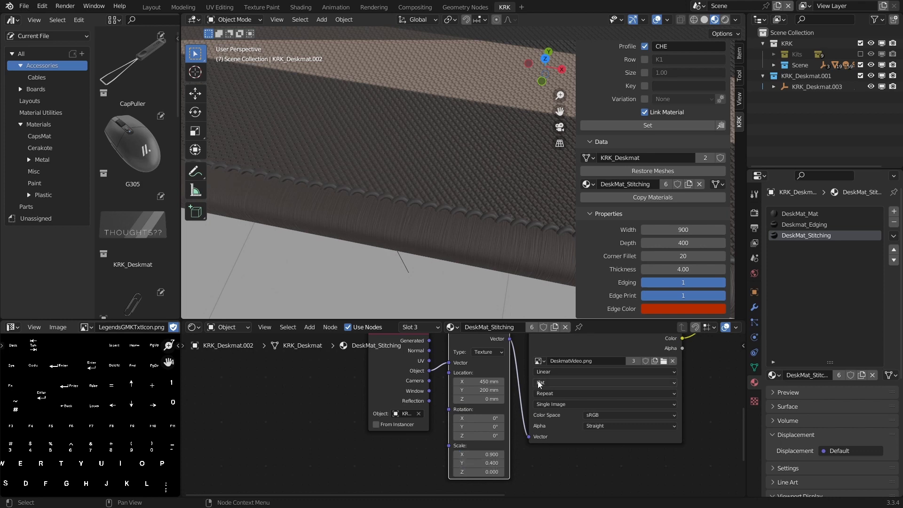
Step: Widen the Texture Coordinate node to make its Object reference readable, and inspect the mat's rounded corner up close
middle_click_drag(490, 391, 532, 437)
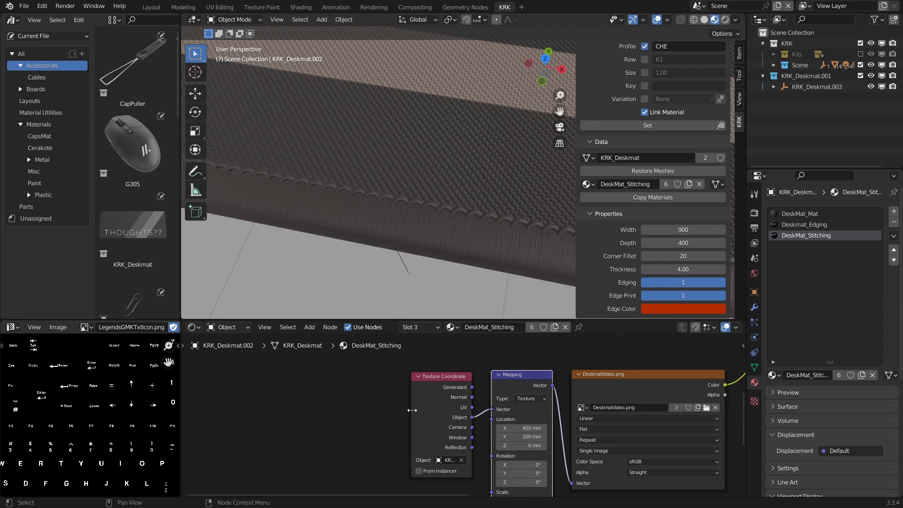
left_click_drag(413, 412, 320, 412)
scroll(383, 219, "down", 5)
middle_click_drag(500, 181, 414, 170, "shift")
scroll(414, 170, "up", 6)
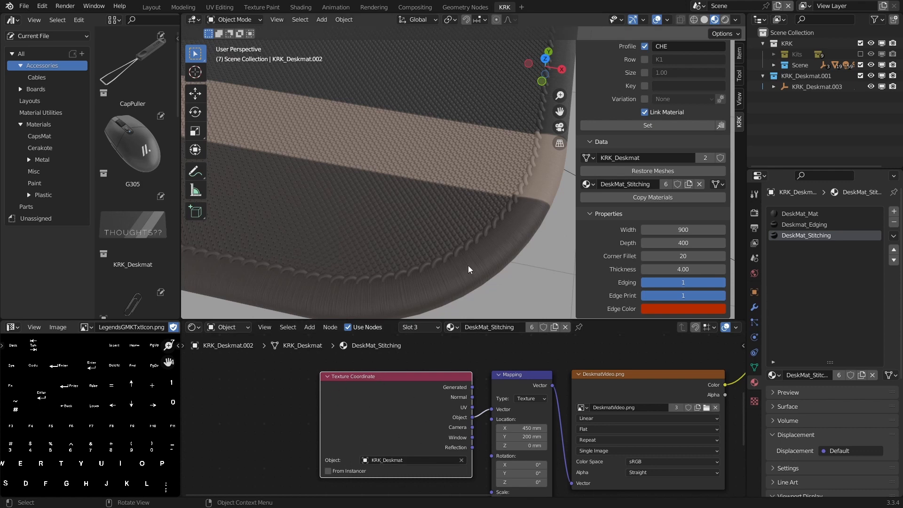
middle_click_drag(485, 236, 478, 252, "shift")
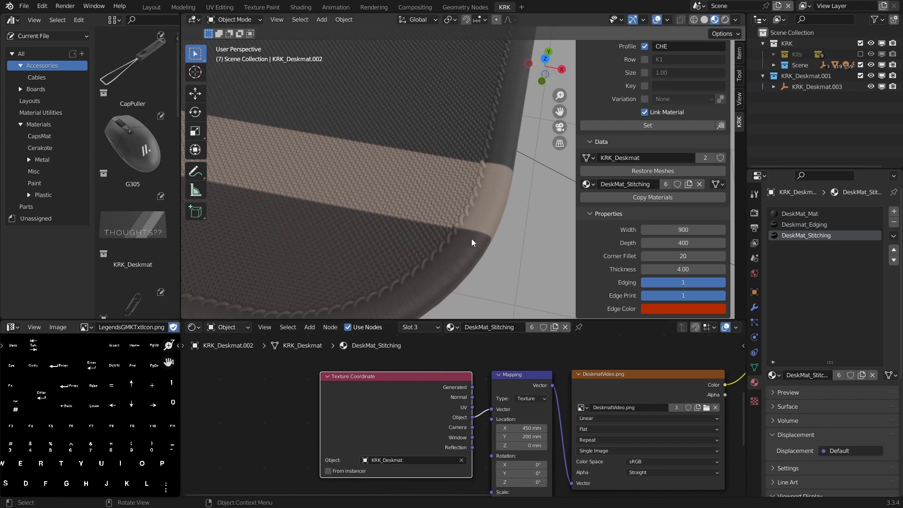
Step: Move the desk mat about 13.6 mm along the global Y axis to test the stitching's image alignment
left_click(447, 192)
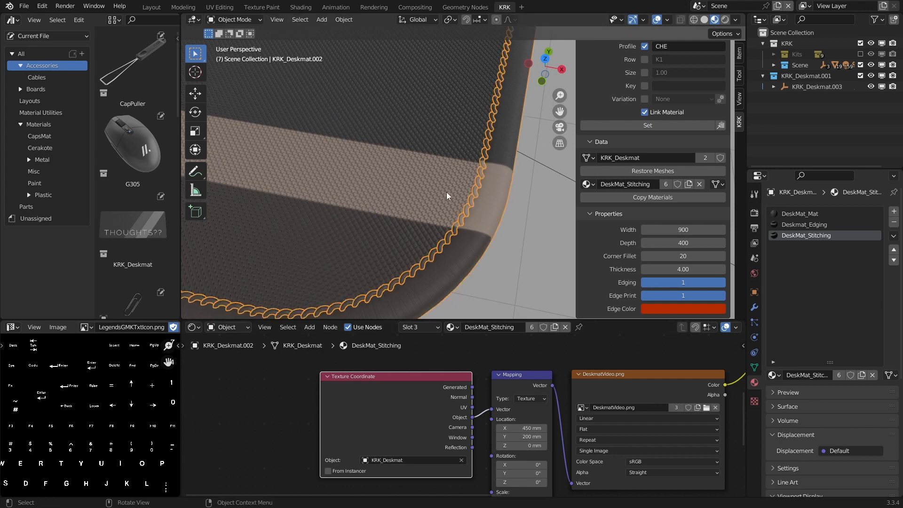
key("g")
key("y")
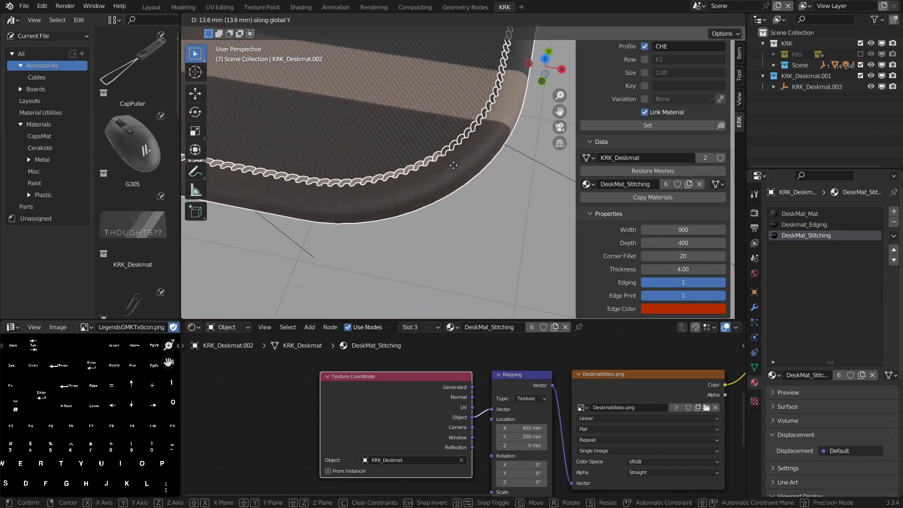
left_click(454, 169)
left_click(470, 219)
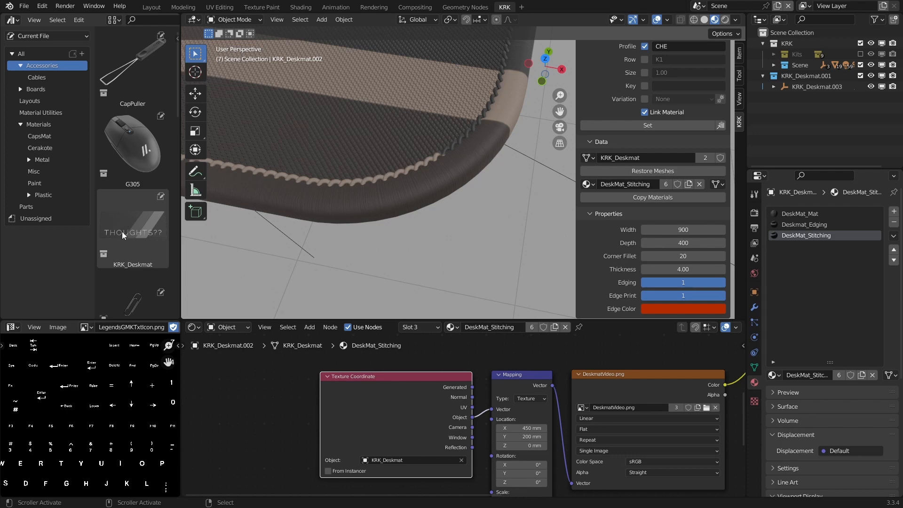
Step: Replace the object referenced by the stitching material's Texture Coordinate node with KRK_Deskmat.002, picked from the scene
left_click(460, 459)
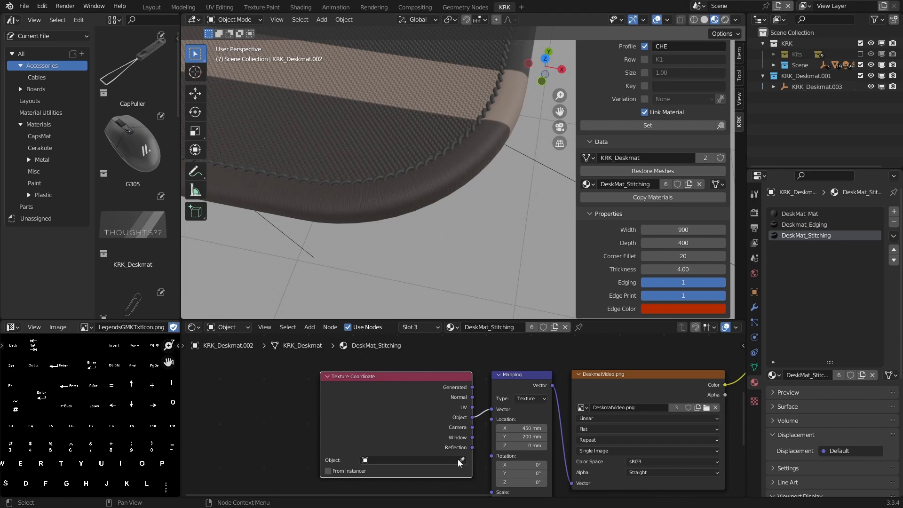
left_click(459, 460)
left_click(459, 444)
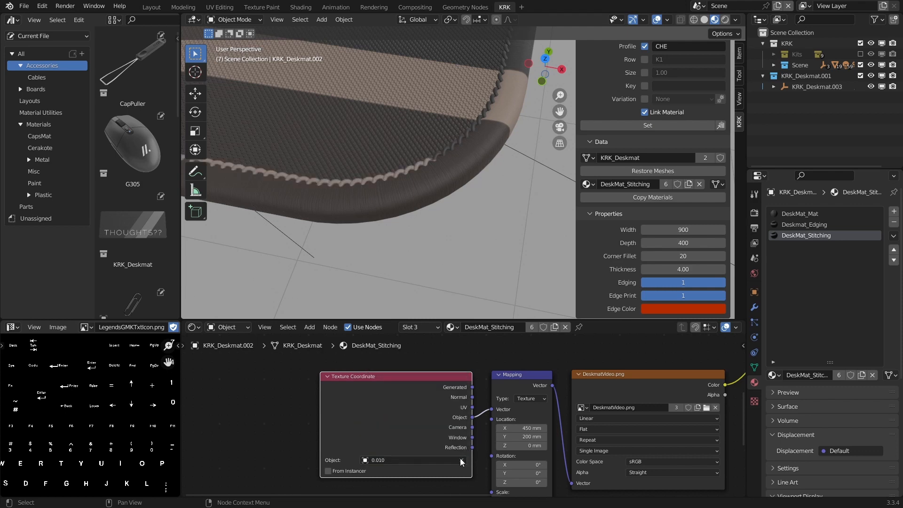
left_click(462, 460)
left_click(462, 460)
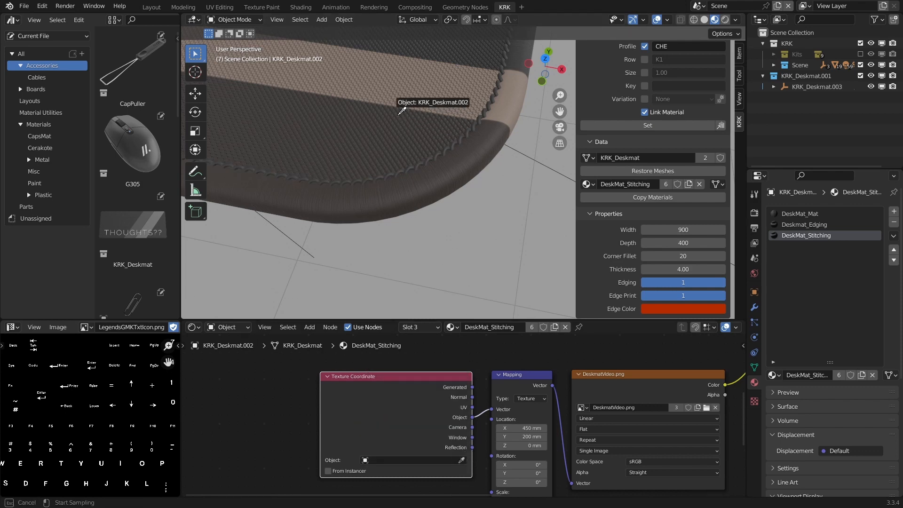
left_click(506, 122)
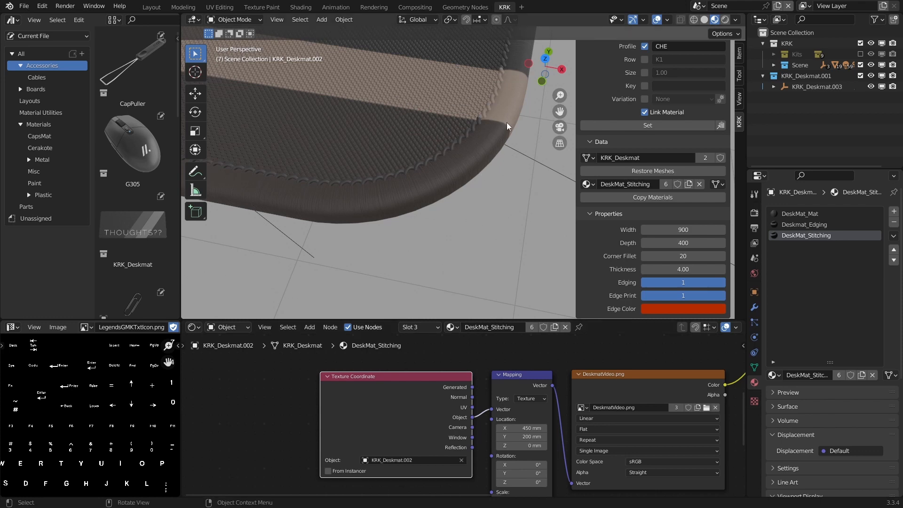
Step: Test the stitching alignment by moving the desk mat along the global Y axis, and clear the mat's location
left_click(461, 114)
key("g")
key("y")
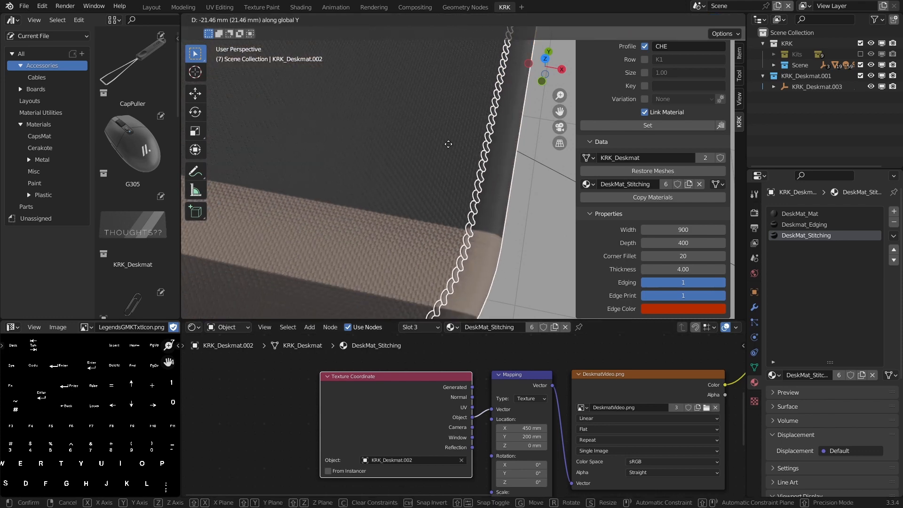
left_click(454, 136)
key("alt+g")
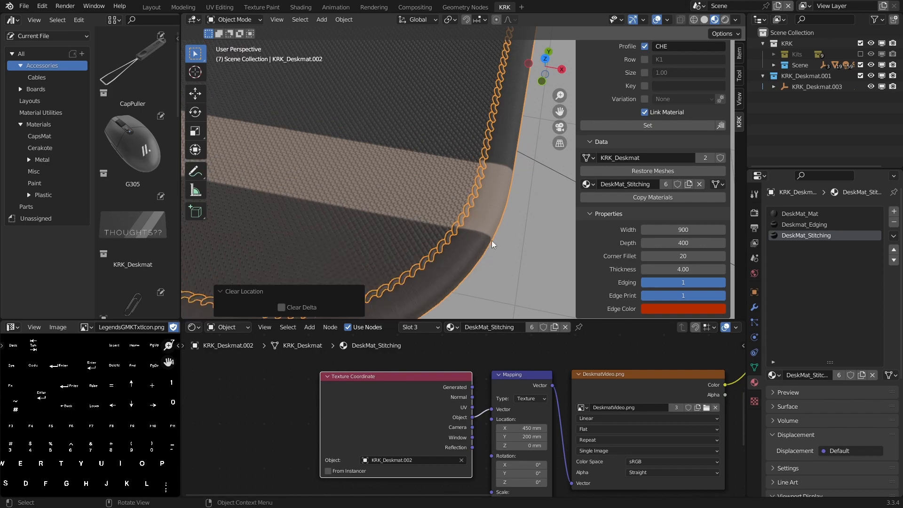
left_click(523, 255)
Step: Set the desk mat's corner fillet to 30
scroll(523, 255, "down", 7)
middle_click_drag(400, 158, 495, 241, "shift")
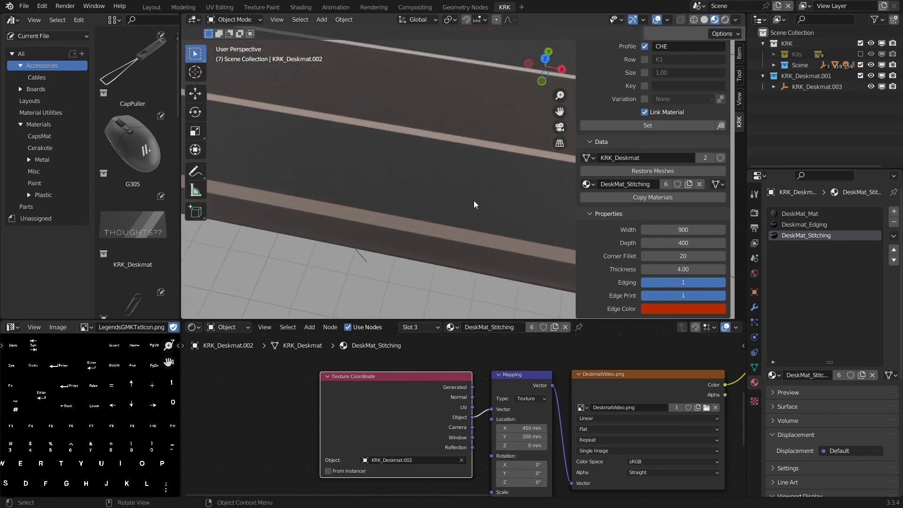
scroll(473, 200, "down", 1)
middle_click_drag(475, 181, 487, 244, "shift")
scroll(448, 210, "down", 4)
middle_click_drag(407, 129, 453, 171, "shift")
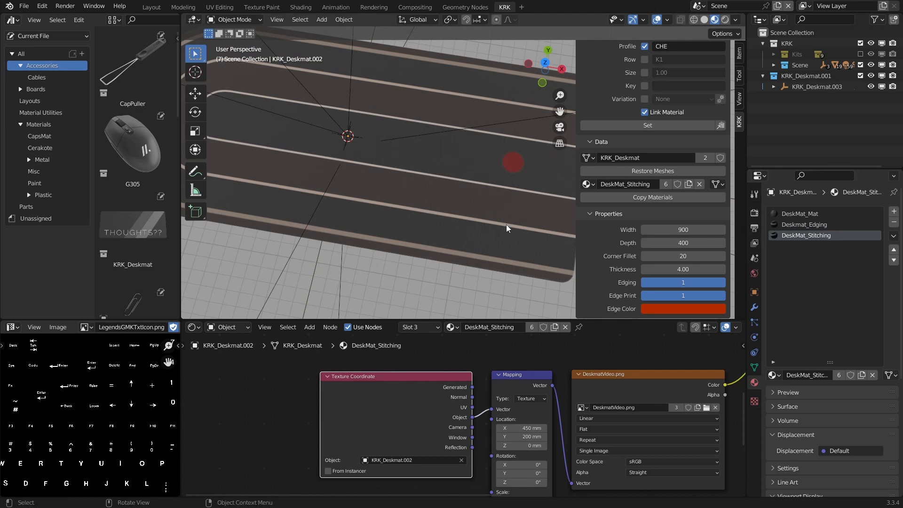
middle_click_drag(491, 207, 456, 205, "shift")
left_click(661, 256)
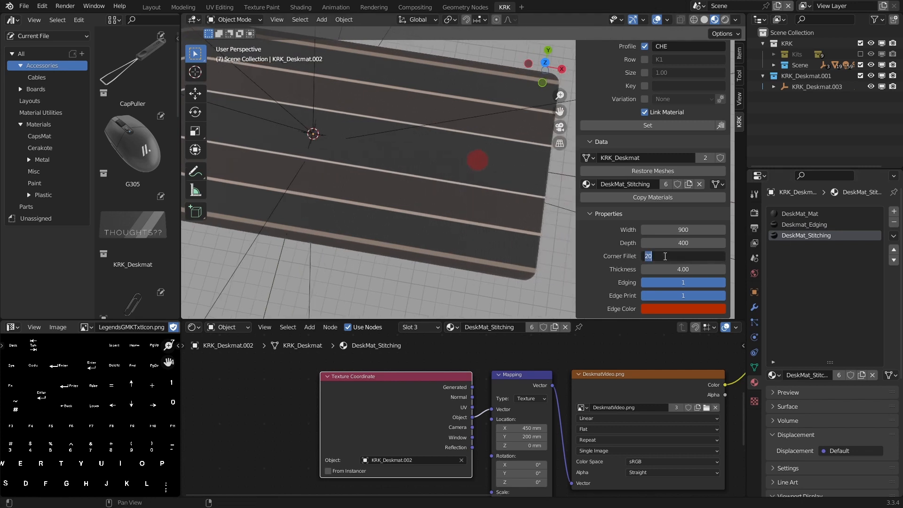
type("30")
key("Return")
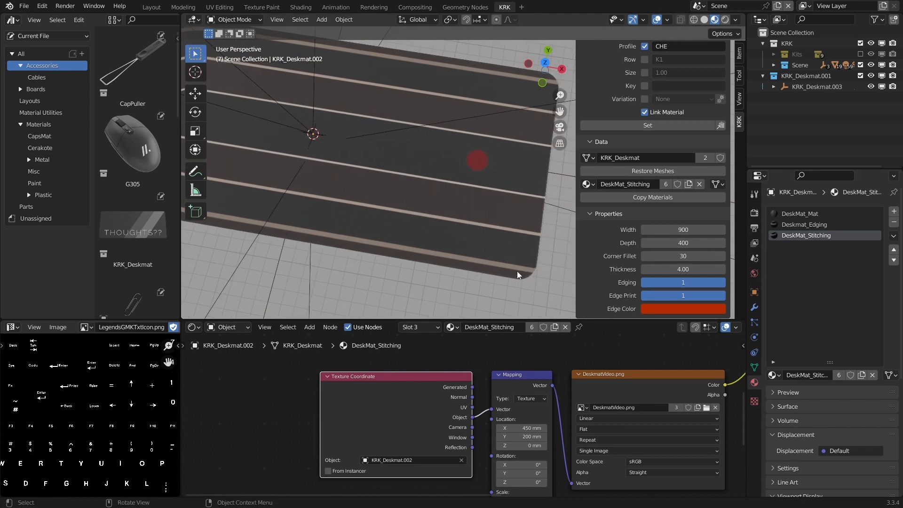
Step: Examine the desk mat in top view and show its DeskMat geometry nodes modifier settings
middle_click_drag(519, 252, 504, 230, "shift")
key("KP_7")
middle_click_drag(440, 240, 455, 219, "shift")
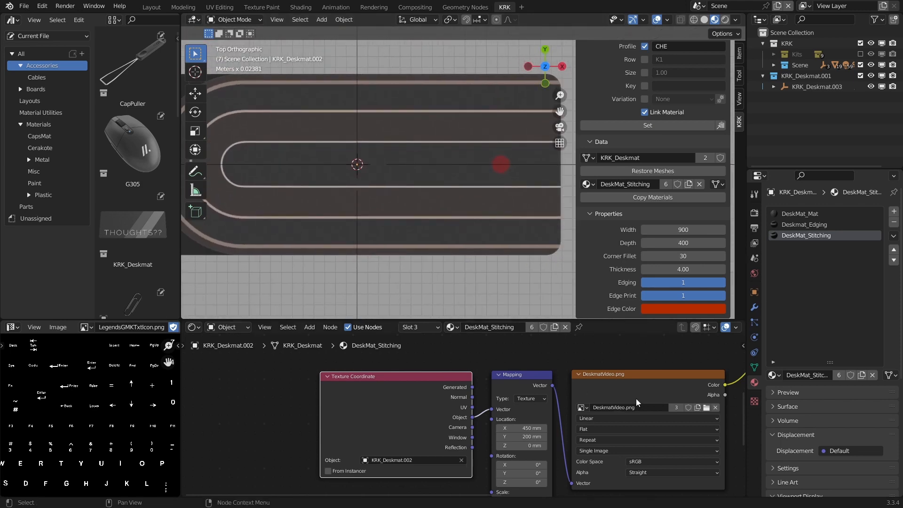
middle_click_drag(636, 399, 515, 379)
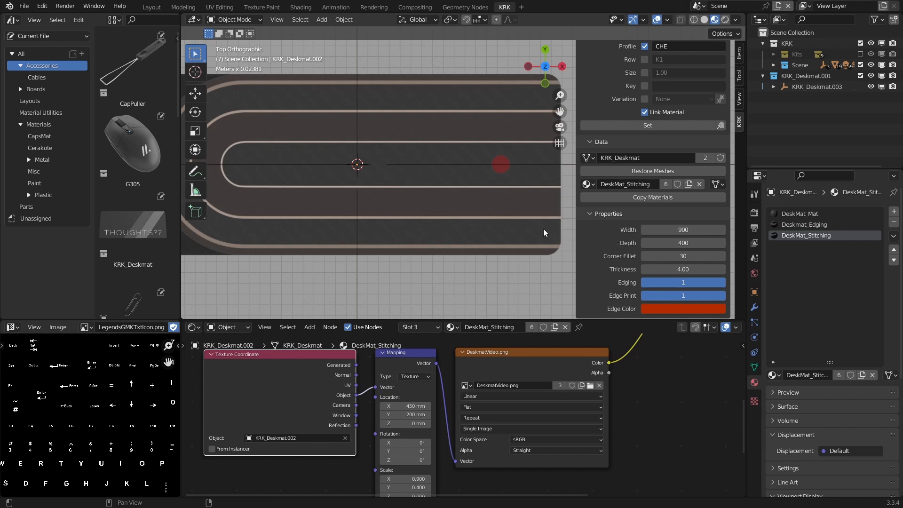
middle_click_drag(394, 171, 426, 179, "shift")
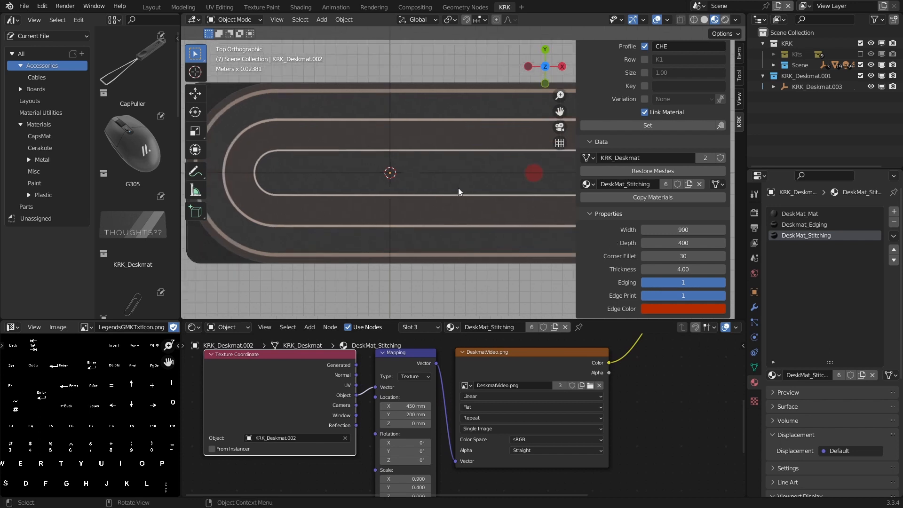
left_click(755, 307)
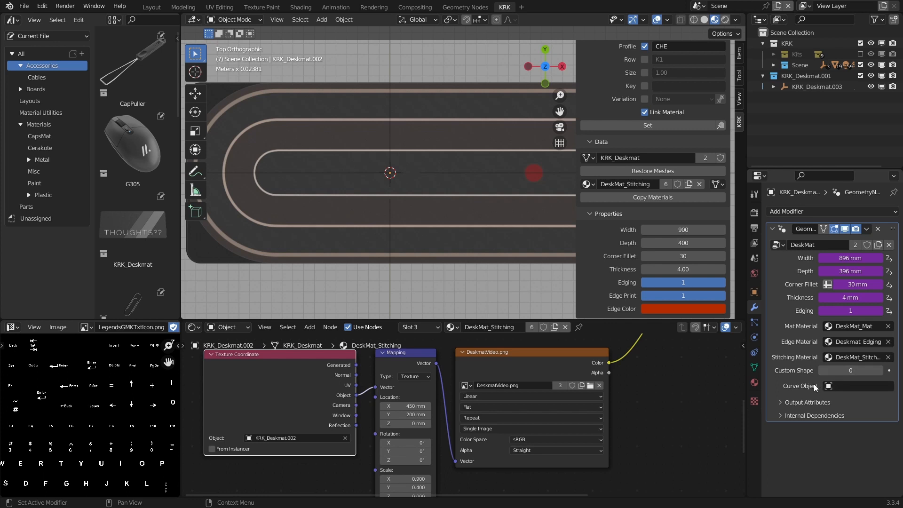
middle_click_drag(489, 204, 445, 220, "shift")
middle_click_drag(493, 183, 486, 207, "shift")
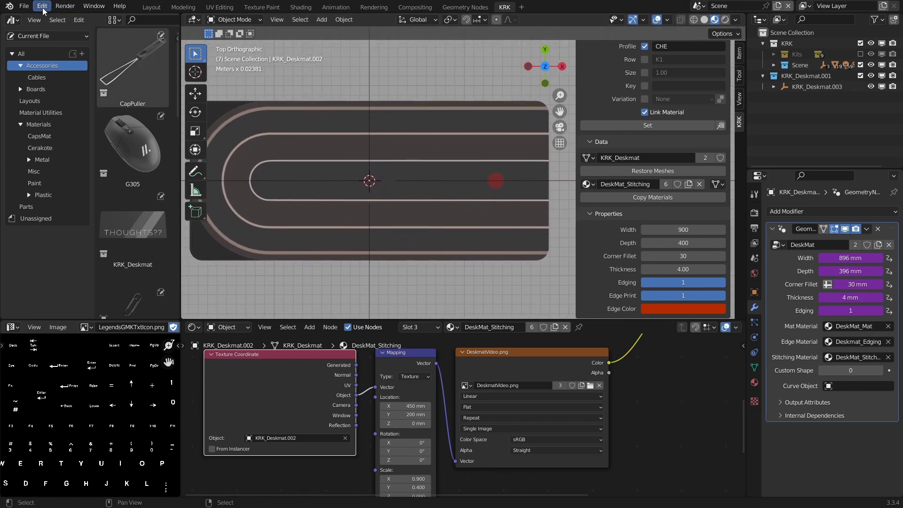
Step: Import Deskmat.svg as Scalable Vector Graphics and select the imported outline curve beside the desk mat
left_click(24, 6)
mouse_move(49, 155)
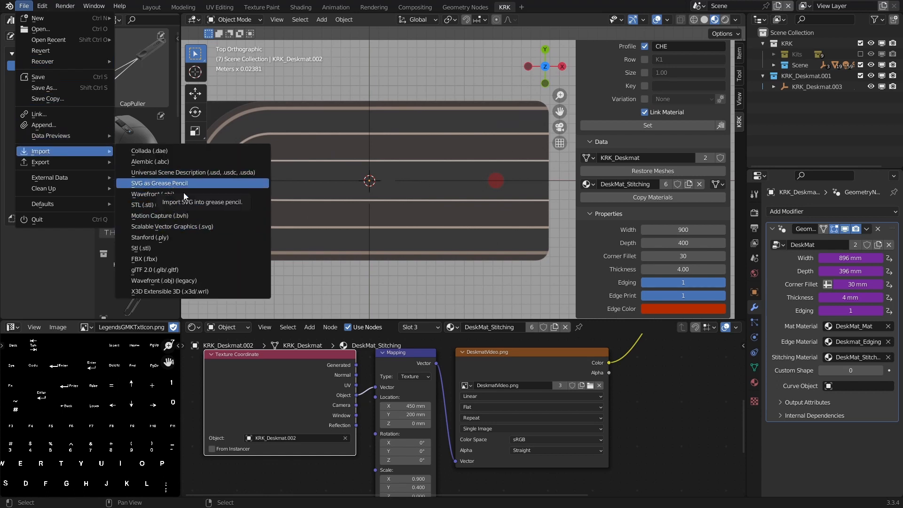
left_click(169, 229)
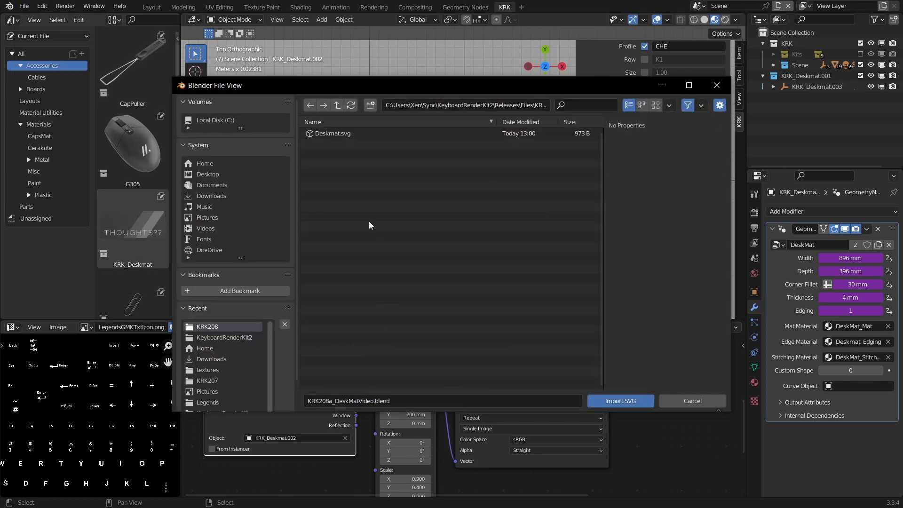
left_click(332, 129)
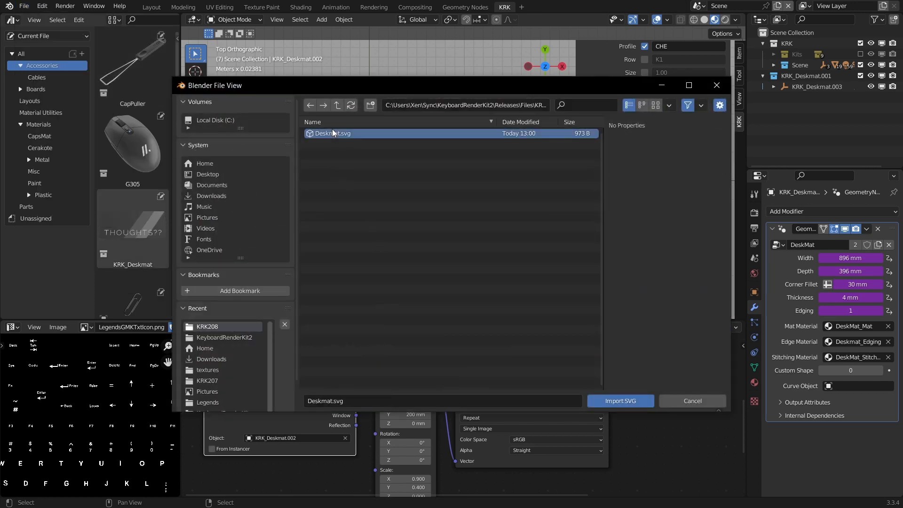
left_click(638, 402)
scroll(489, 218, "down", 2)
middle_click_drag(506, 178, 495, 193, "shift")
scroll(489, 180, "up", 1)
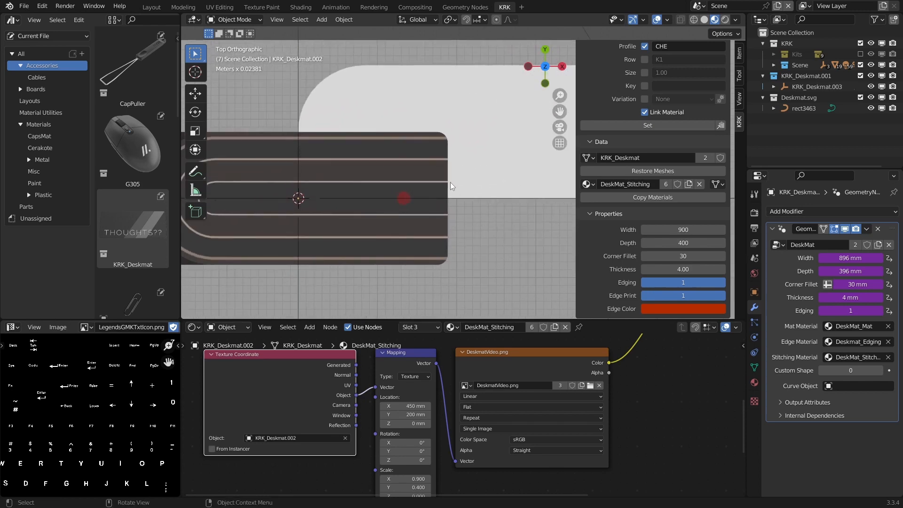
left_click(413, 105)
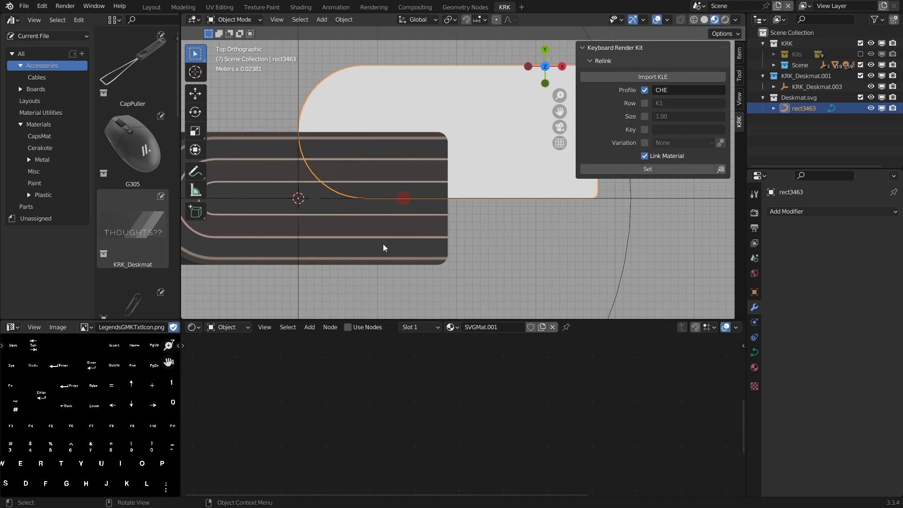
Step: Align the imported outline curve to the desk mat with Align Objects, using Centers relative to Active on the X and Y axes
middle_click_drag(416, 212, 438, 209, "shift")
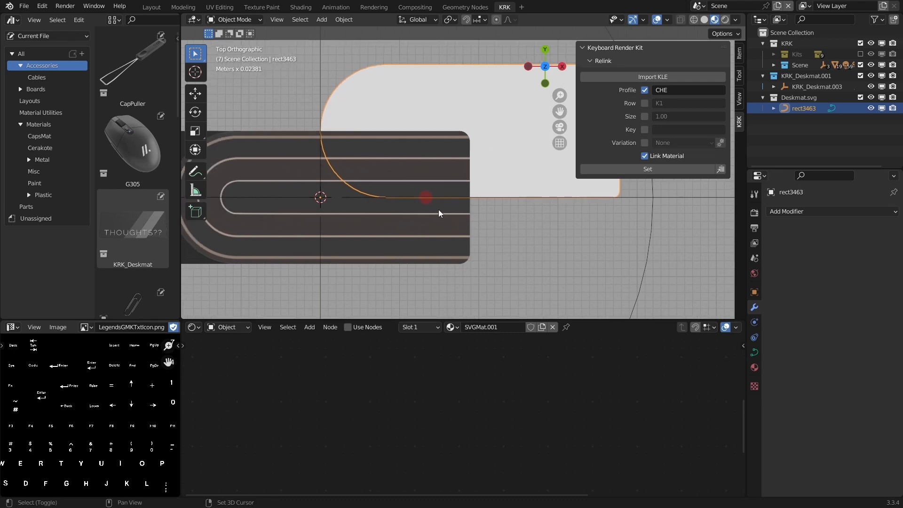
middle_click_drag(464, 119, 453, 117, "shift")
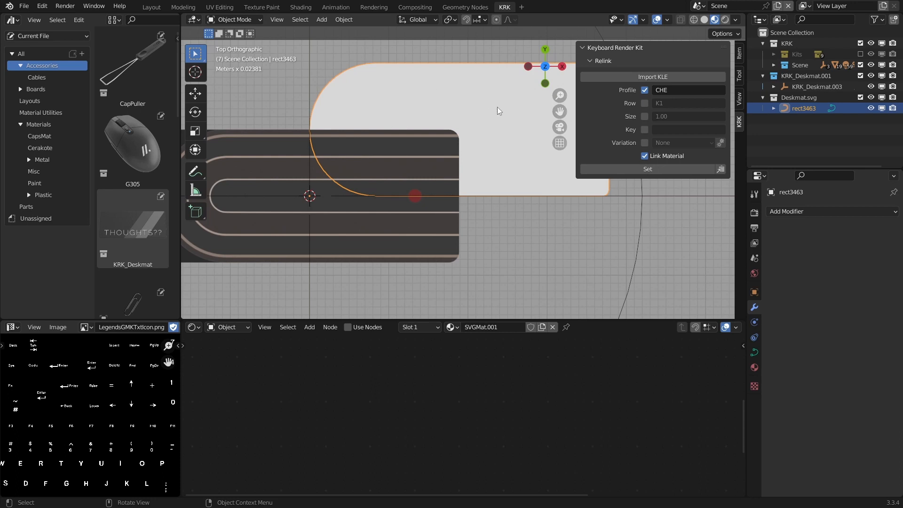
left_click(418, 229, "shift")
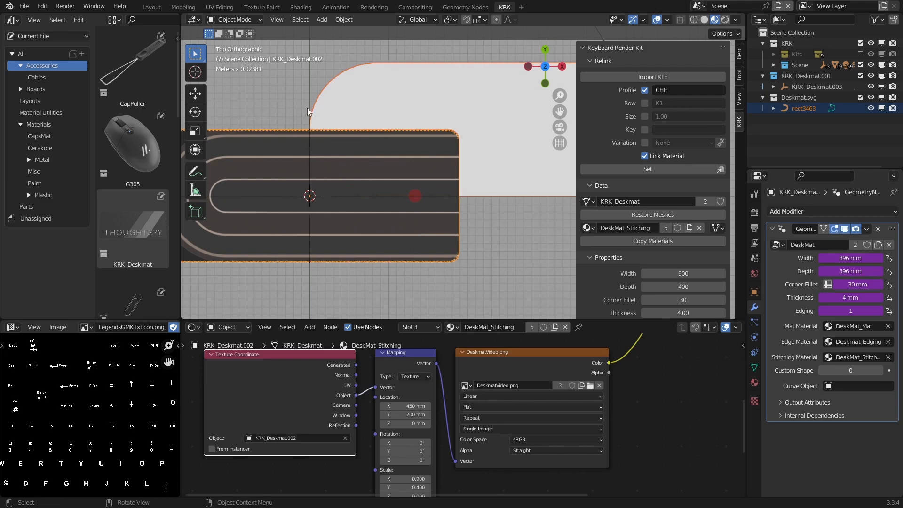
key("F3")
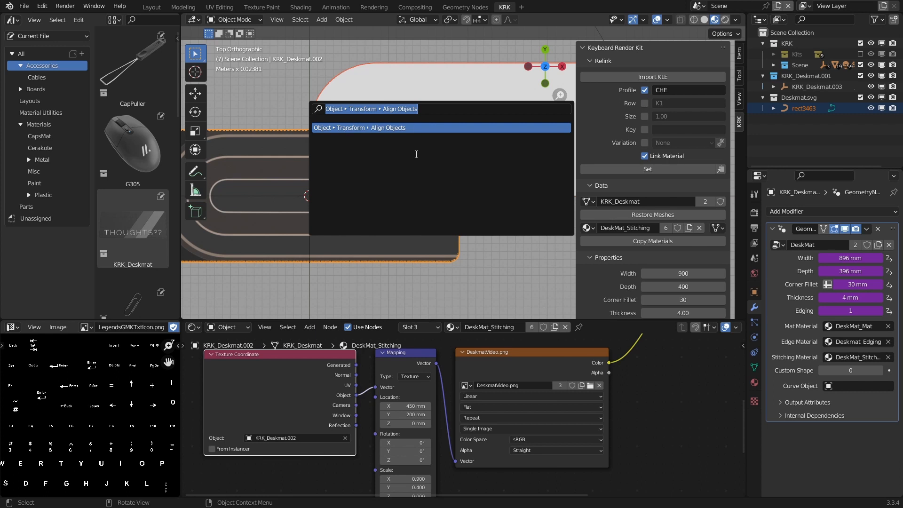
type("align")
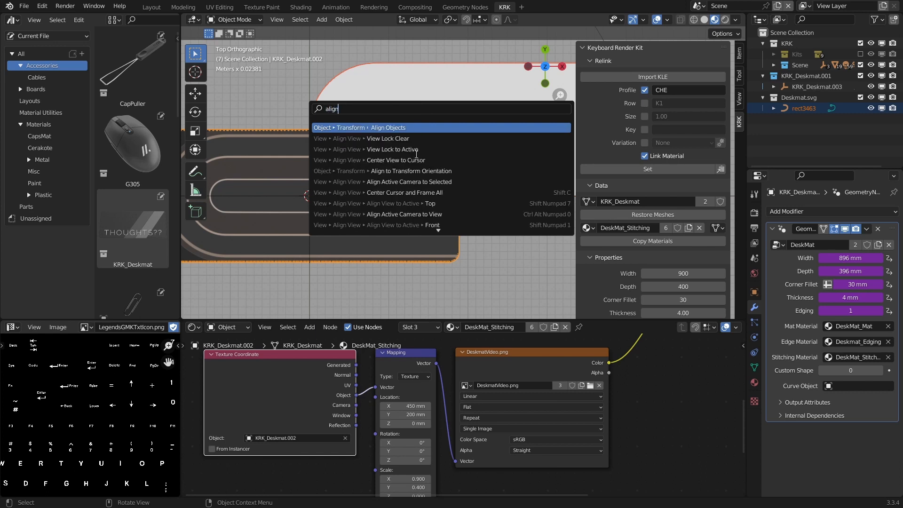
left_click(394, 127)
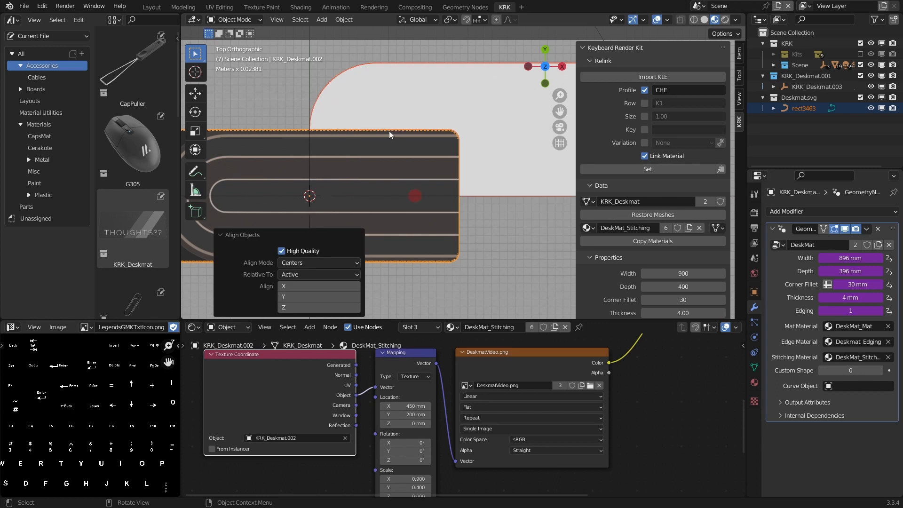
left_click(291, 284)
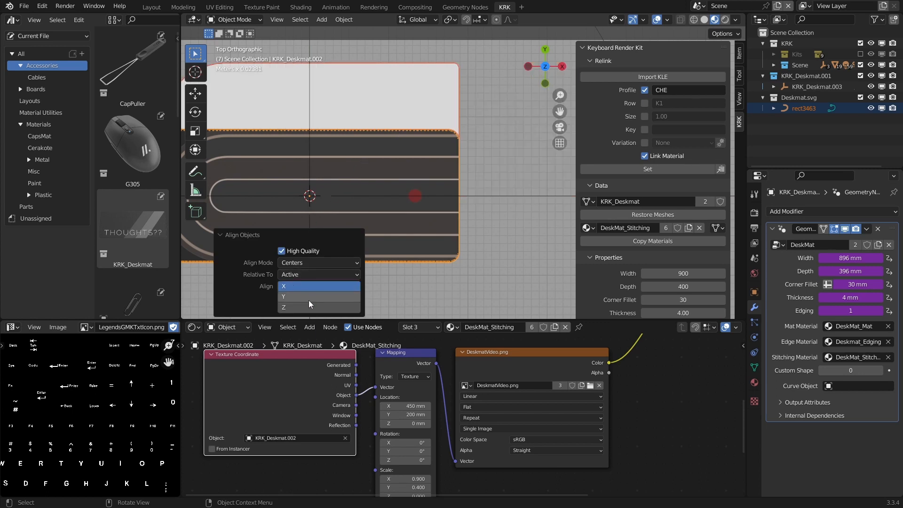
left_click(307, 297, "shift")
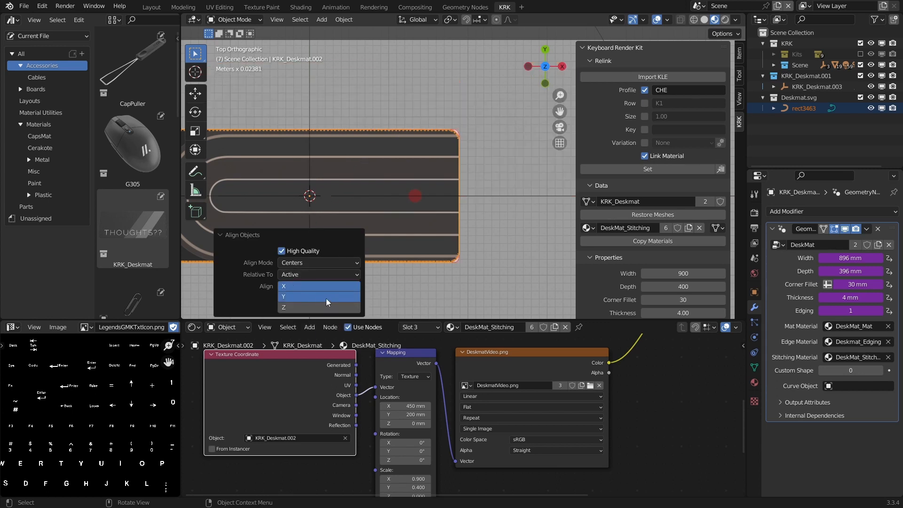
Step: Select the outline curve under the desk mat's corner and rename it Deskmat
middle_click_drag(439, 188, 317, 244)
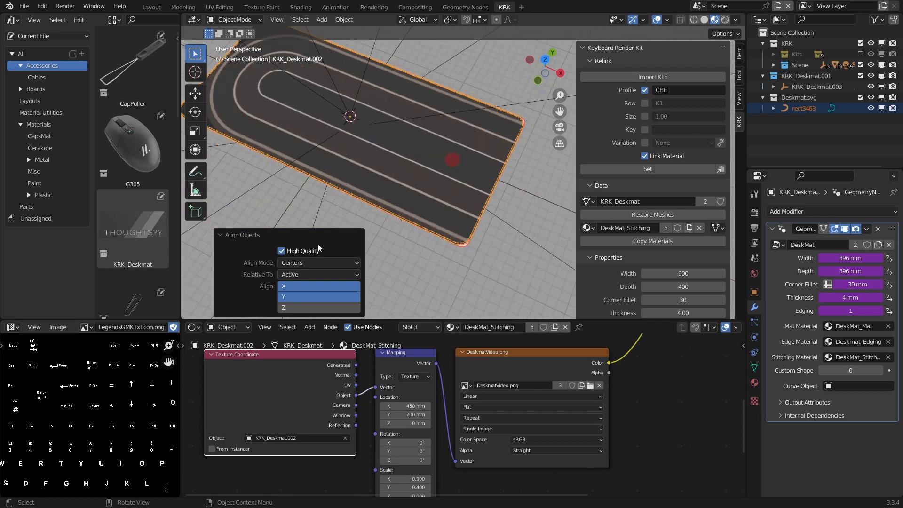
middle_click_drag(292, 292, 476, 174)
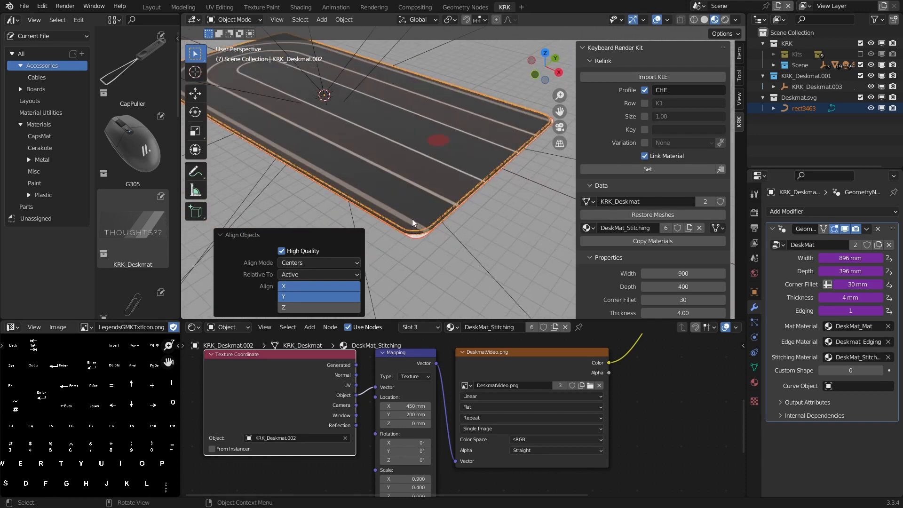
middle_click_drag(351, 119, 290, 105)
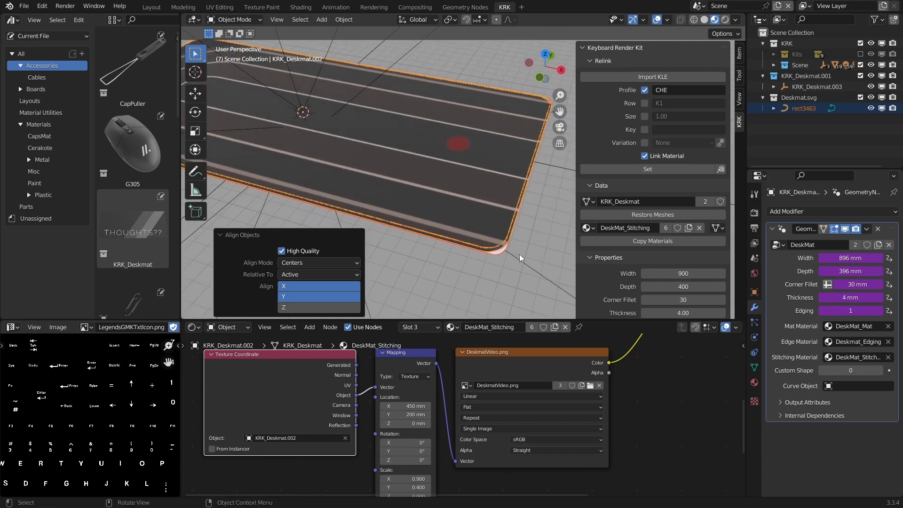
left_click(499, 255)
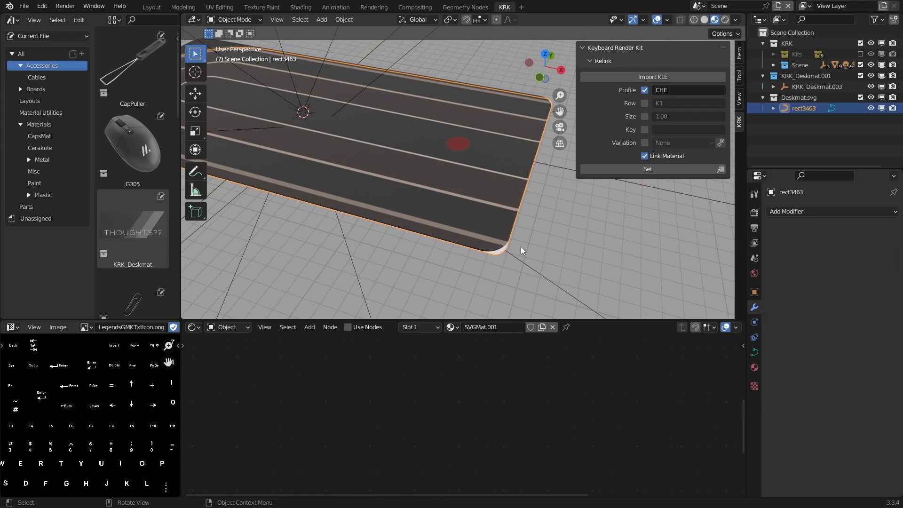
middle_click_drag(521, 251, 506, 222, "shift")
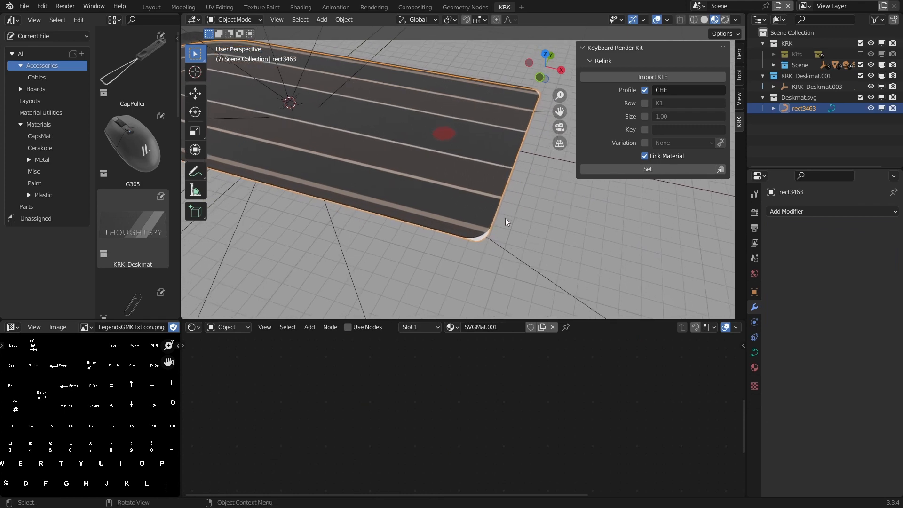
double_click(803, 109)
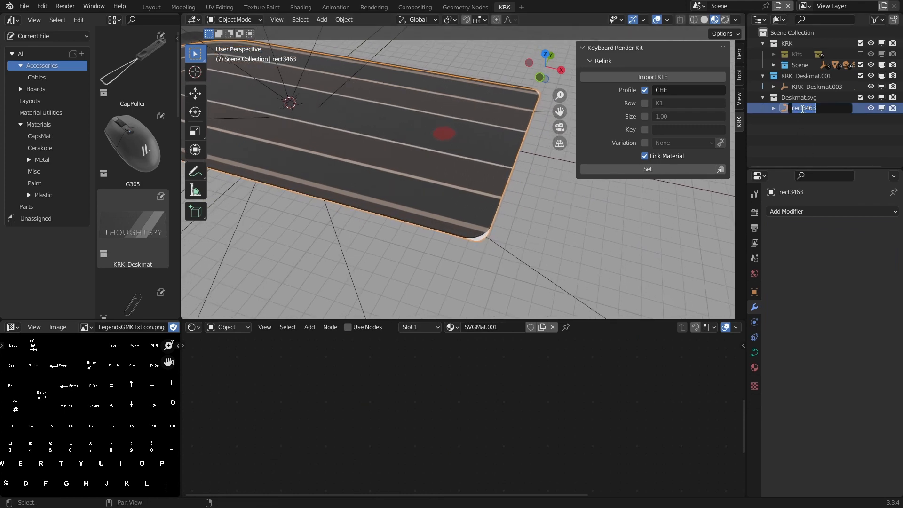
type("Deskmat")
key("Return")
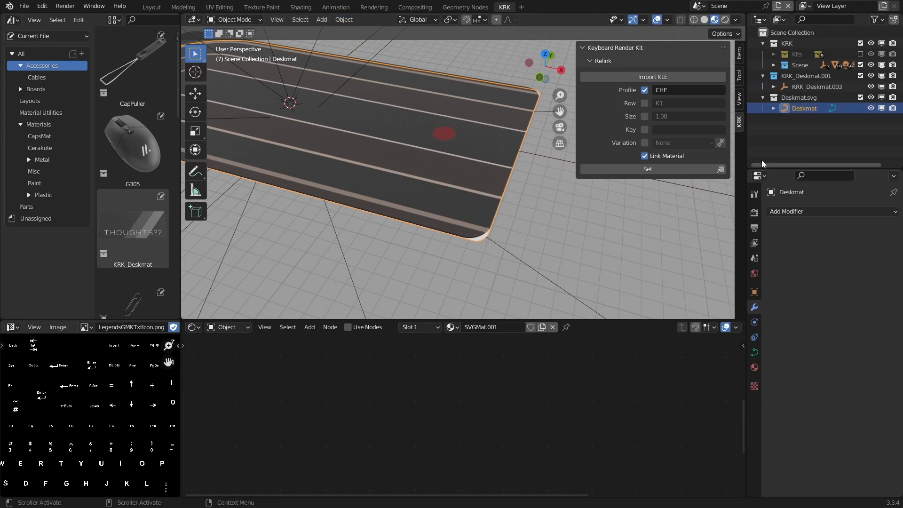
Step: Check the 3D cursor's location and the curve's transform values, and set the Deskmat curve's origin to the 3D cursor
left_click(348, 21)
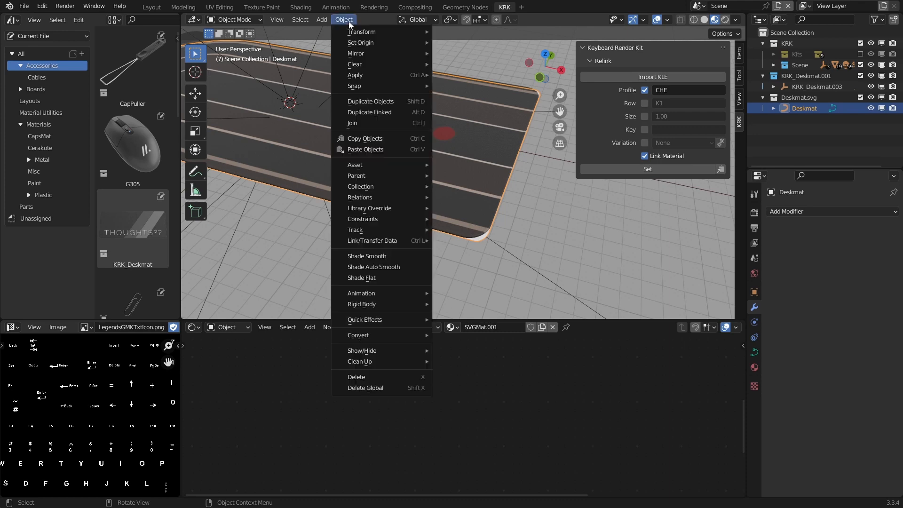
mouse_move(377, 43)
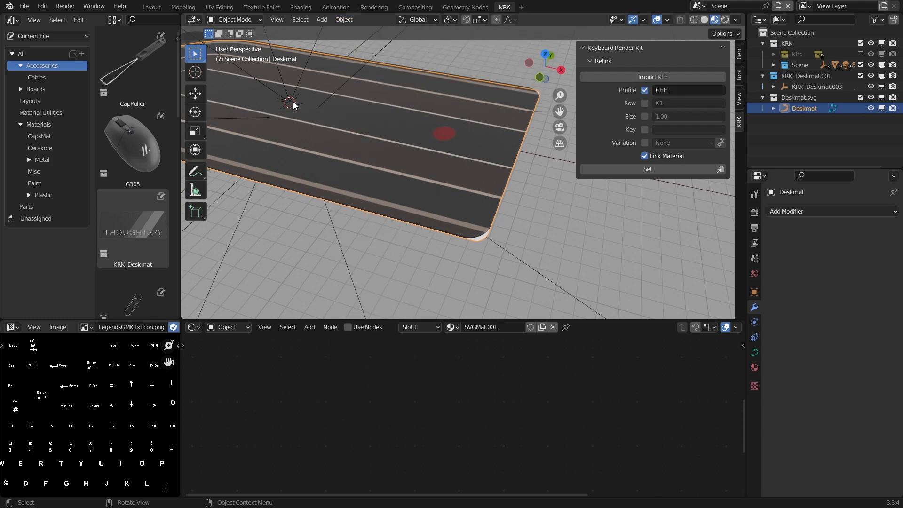
left_click(739, 103)
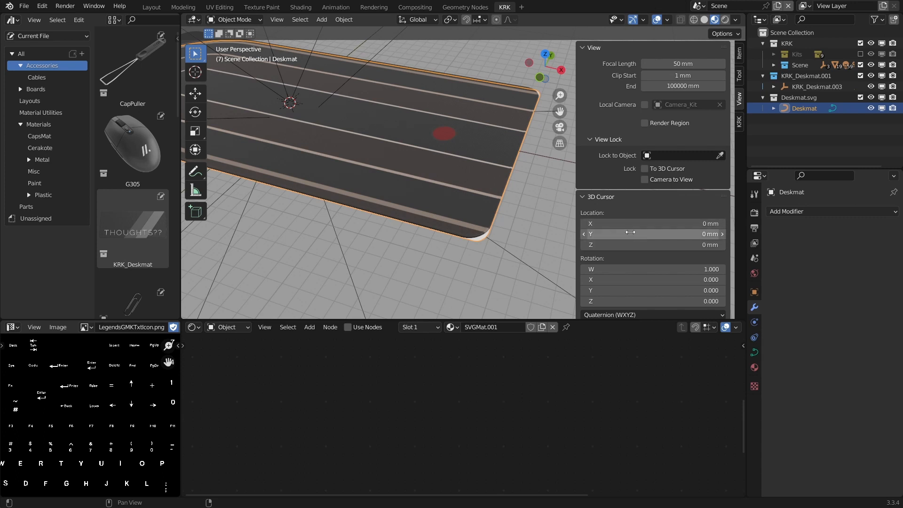
left_click(740, 55)
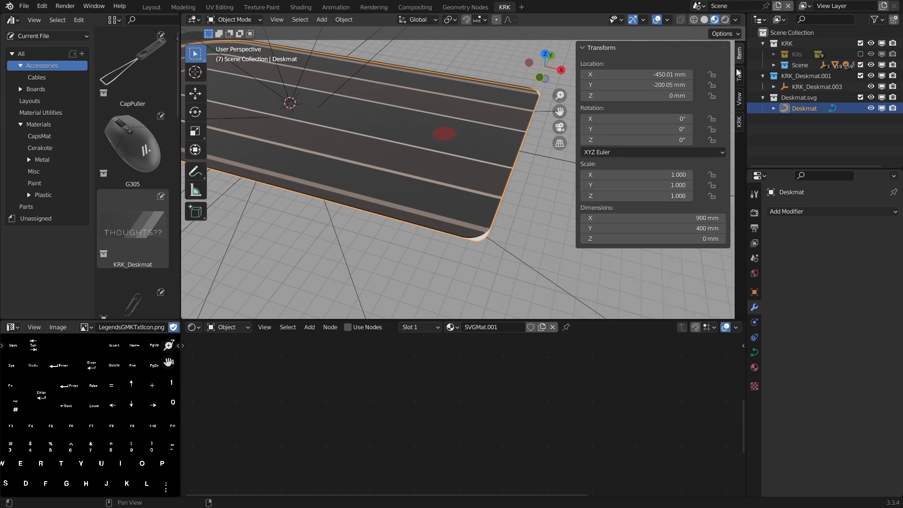
left_click(738, 123)
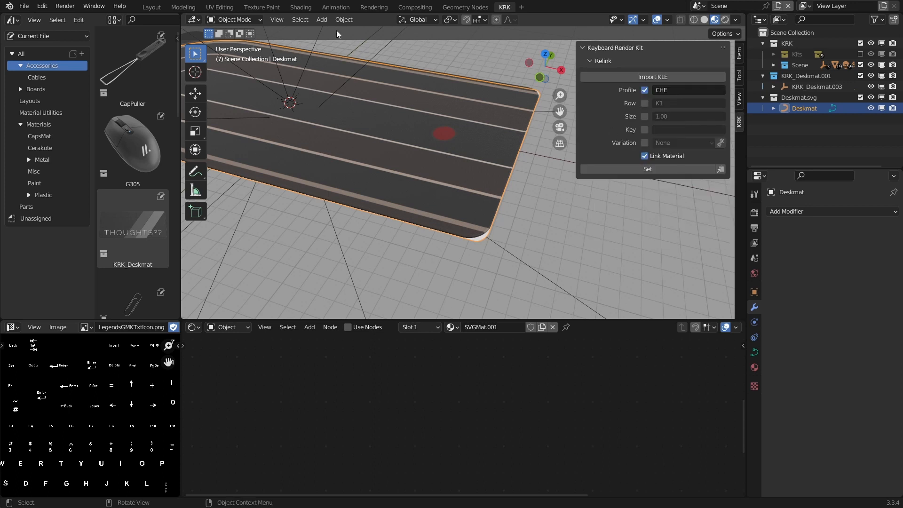
left_click(344, 20)
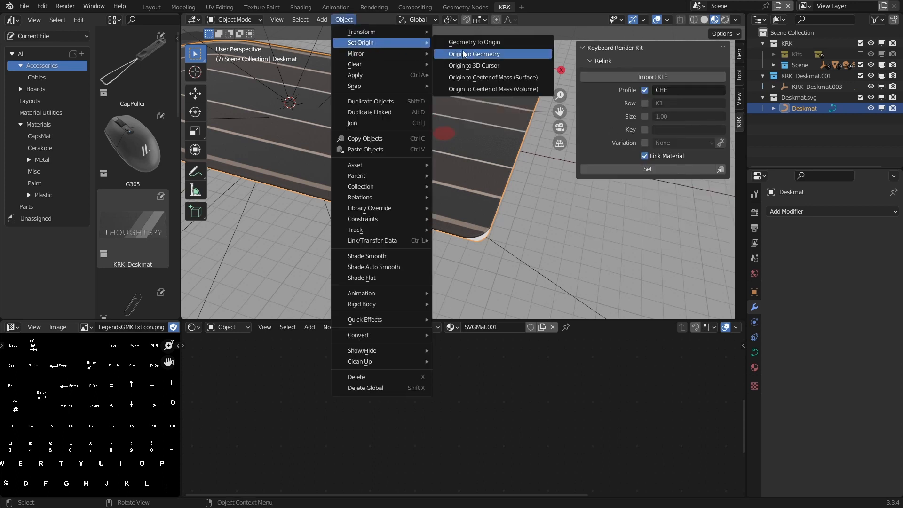
left_click(474, 65)
Step: Test the new origin by moving the Deskmat curve freely, and cancel the move
middle_click_drag(447, 98, 461, 230)
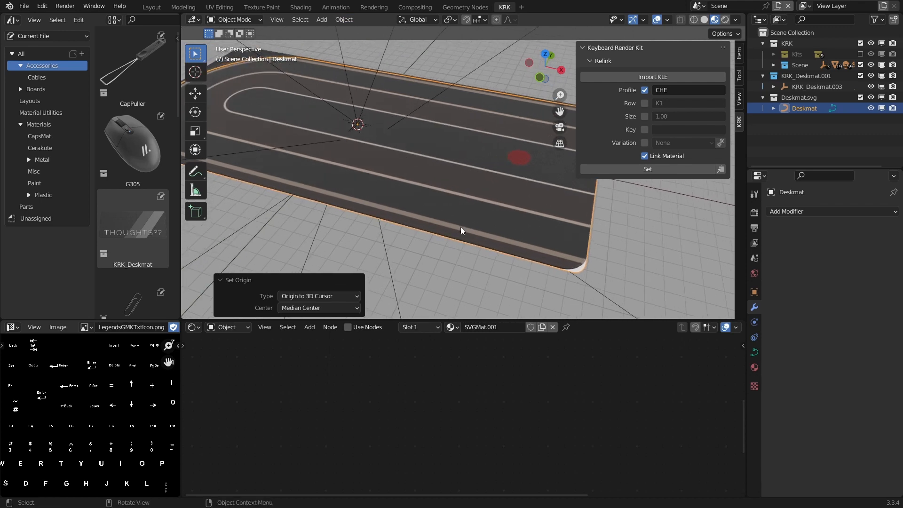
key("g")
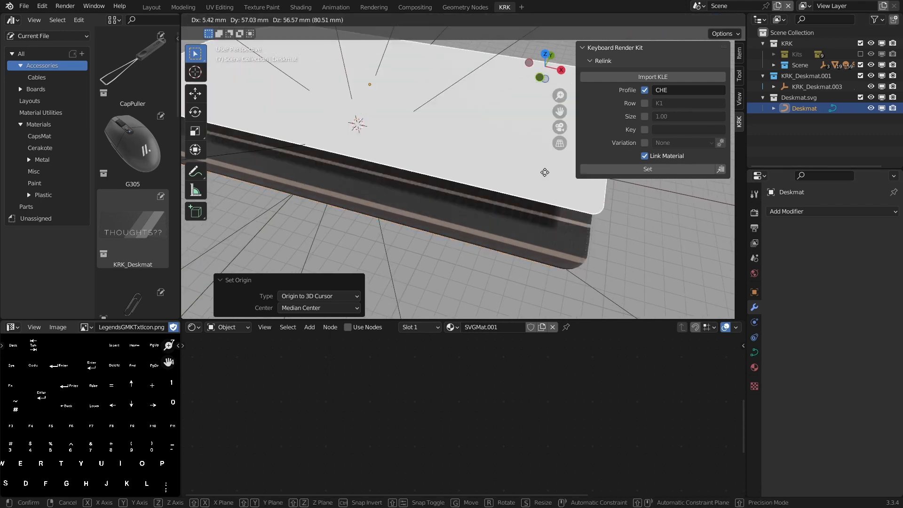
right_click(527, 180)
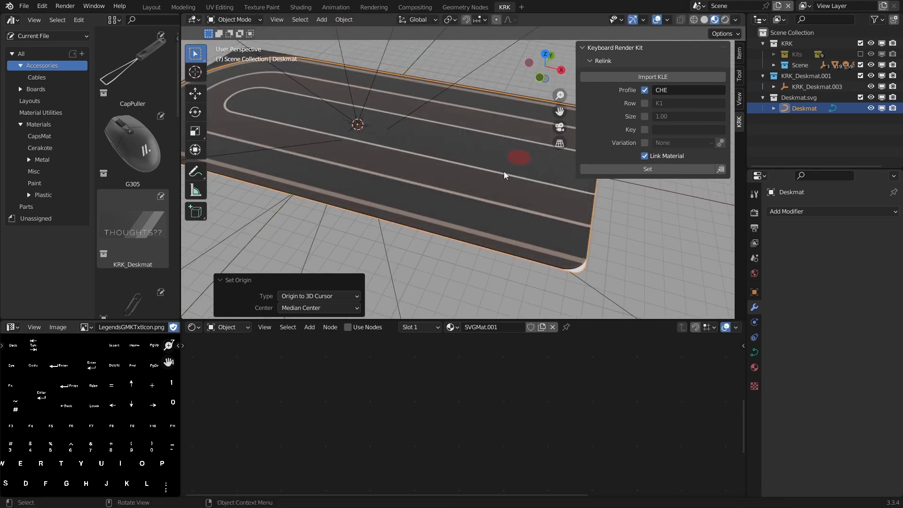
middle_click_drag(504, 175, 499, 194)
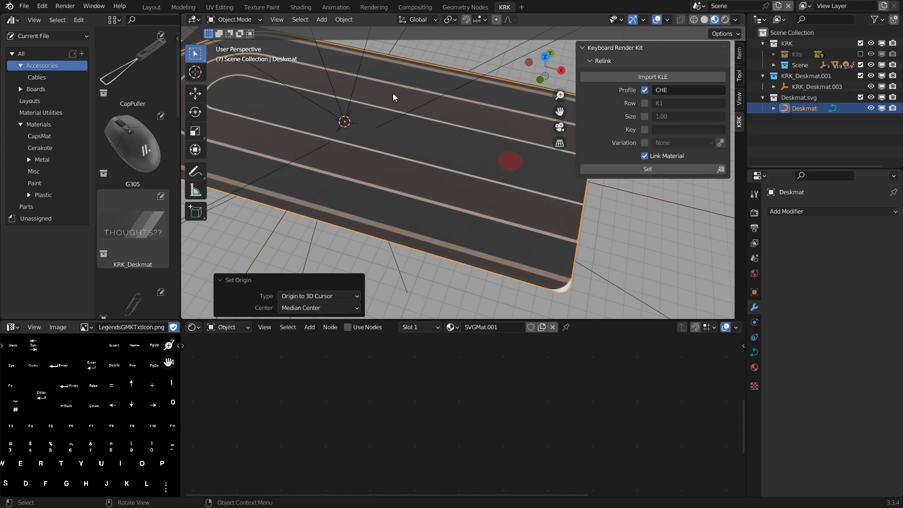
middle_click_drag(528, 224, 521, 207)
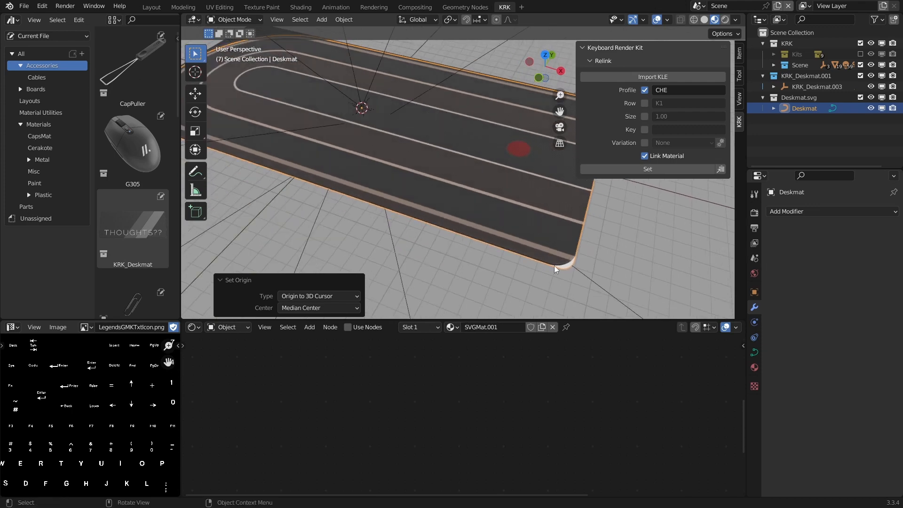
Step: Set the Deskmat curve's Fill Mode to None so only its outline remains
left_click(754, 353)
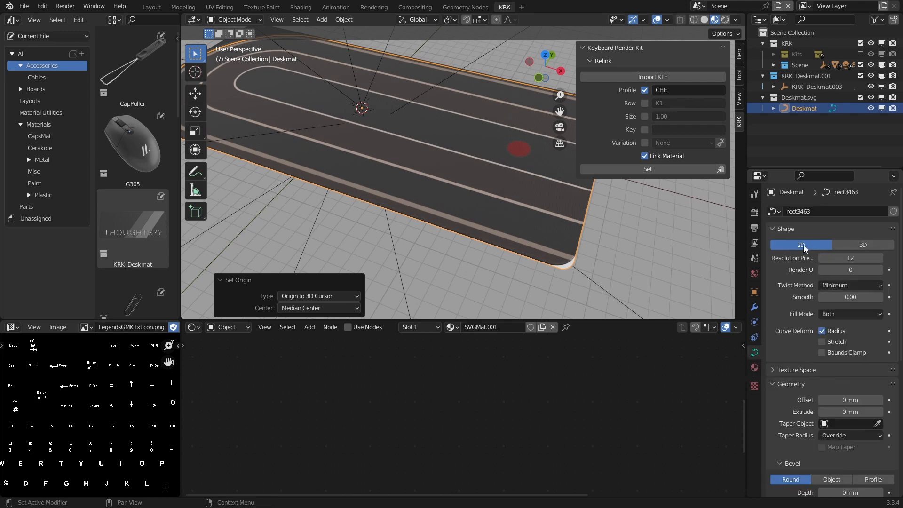
left_click(828, 314)
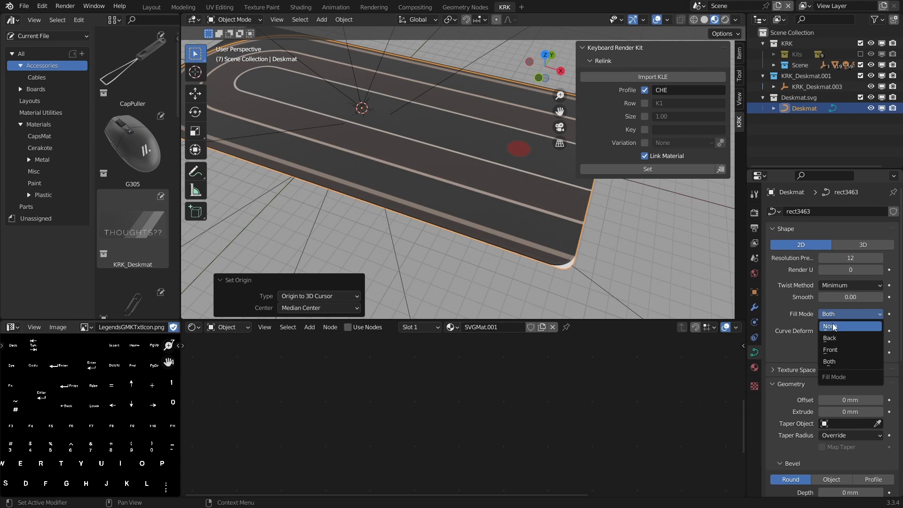
left_click(832, 326)
middle_click_drag(645, 238, 508, 172, "shift")
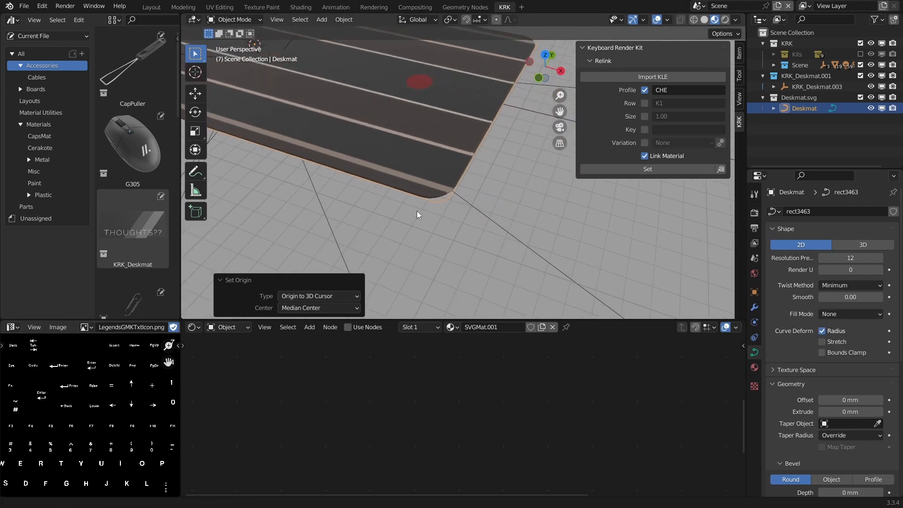
scroll(417, 214, "up", 5)
middle_click_drag(468, 225, 541, 208, "shift")
Step: Select the Deskmat outline curve and hide it in the viewport
left_click(481, 278)
left_click(484, 257)
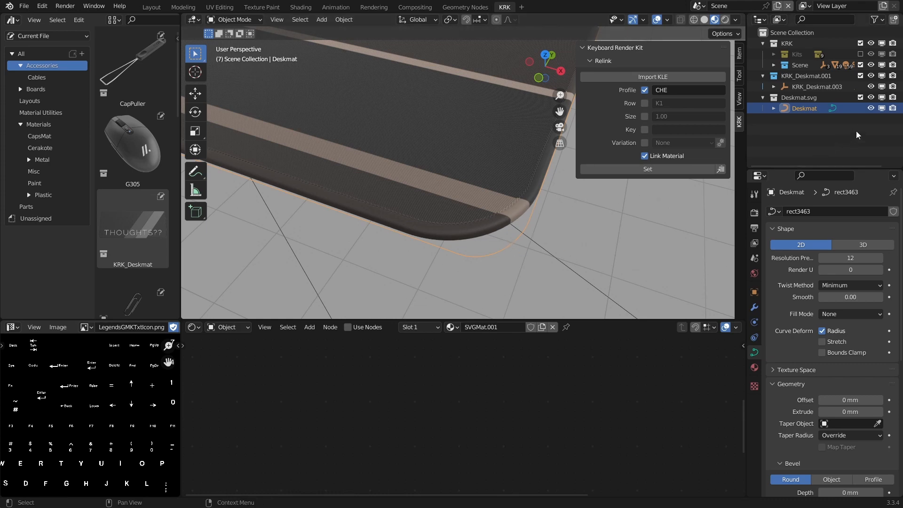
left_click(871, 109)
Step: Assign the Deskmat curve as the Curve Object in the desk mat's DeskMat geometry nodes modifier
left_click(479, 149)
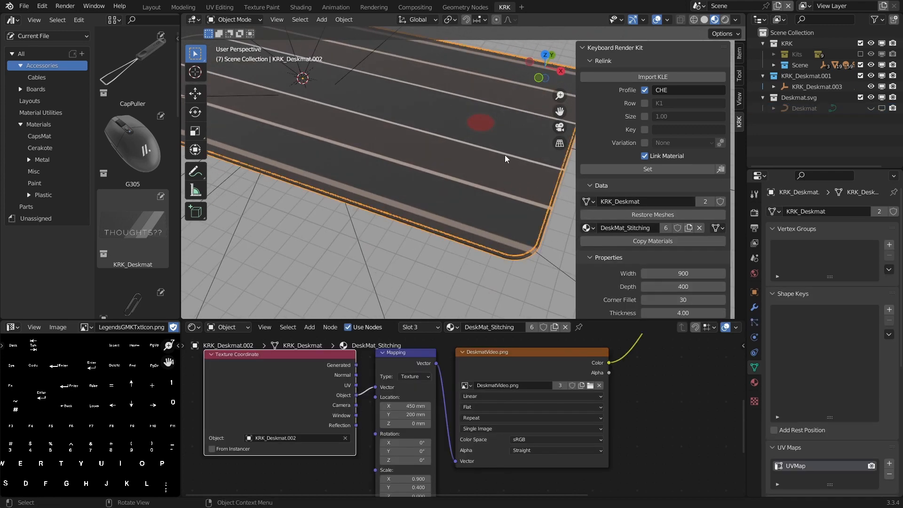
left_click(754, 307)
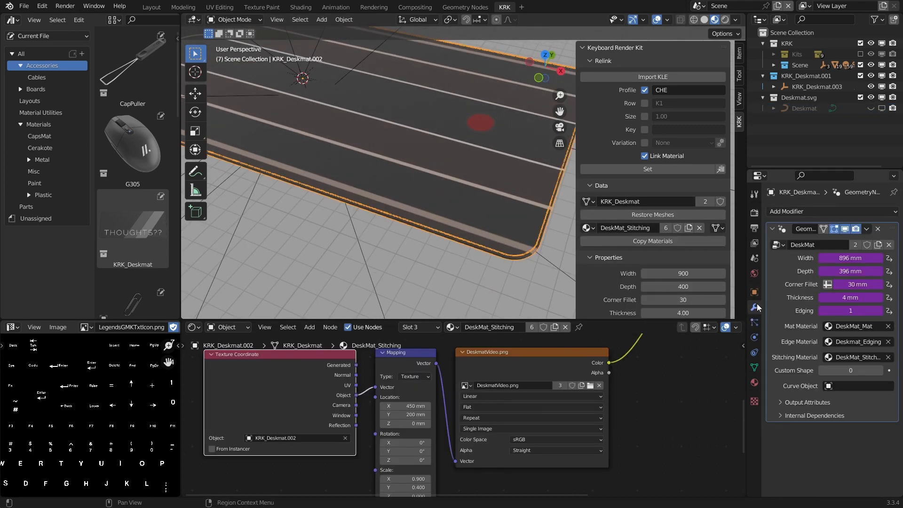
left_click(829, 387)
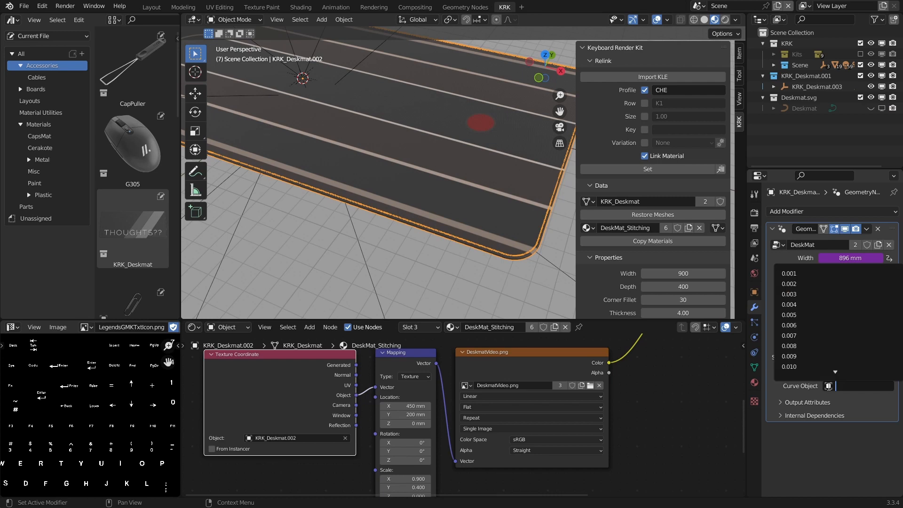
type("desk")
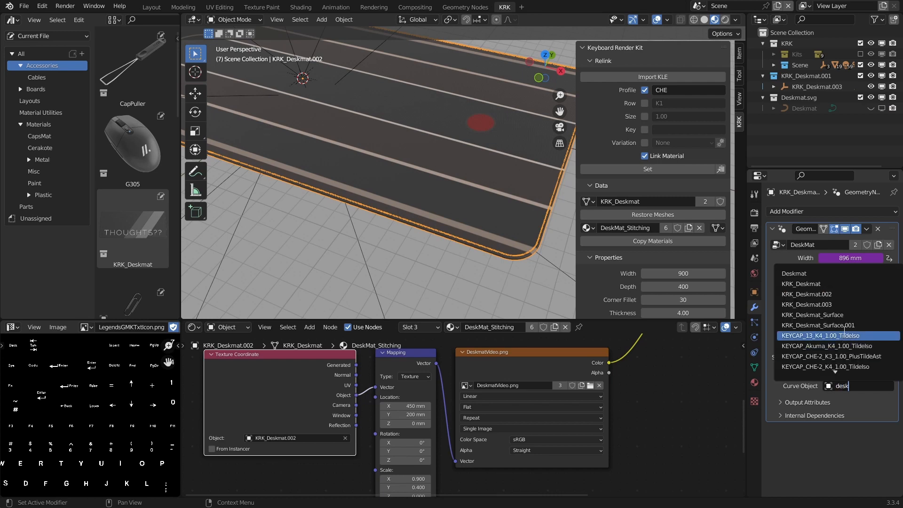
left_click(798, 275)
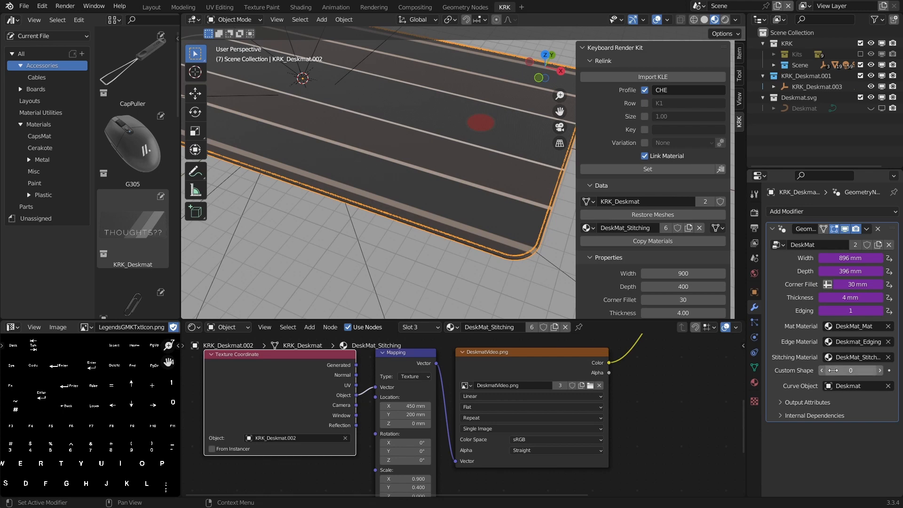
Step: Set Custom Shape to 1 in the desk mat's DeskMat modifier and inspect the mat's outline from the top
left_click_drag(846, 370, 866, 370)
middle_click_drag(391, 156, 428, 186)
middle_click_drag(532, 234, 439, 195, "shift")
middle_click_drag(306, 207, 501, 258, "shift")
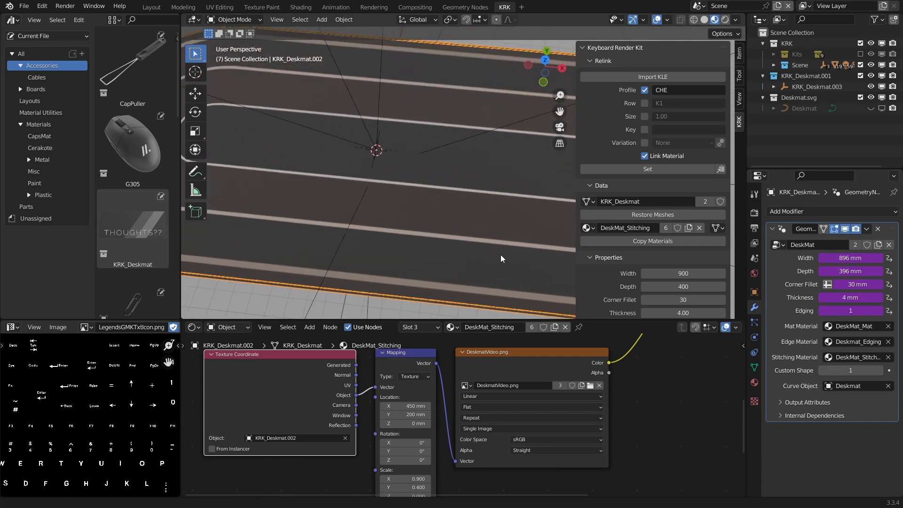
middle_click_drag(235, 161, 329, 190, "shift")
scroll(446, 179, "down", 1)
left_click(381, 282)
middle_click_drag(469, 237, 421, 186, "shift")
middle_click_drag(422, 186, 580, 222, "shift")
Step: Add the ACR75 by Akko board to the scene and clear its location so it sits at the world origin
key("n")
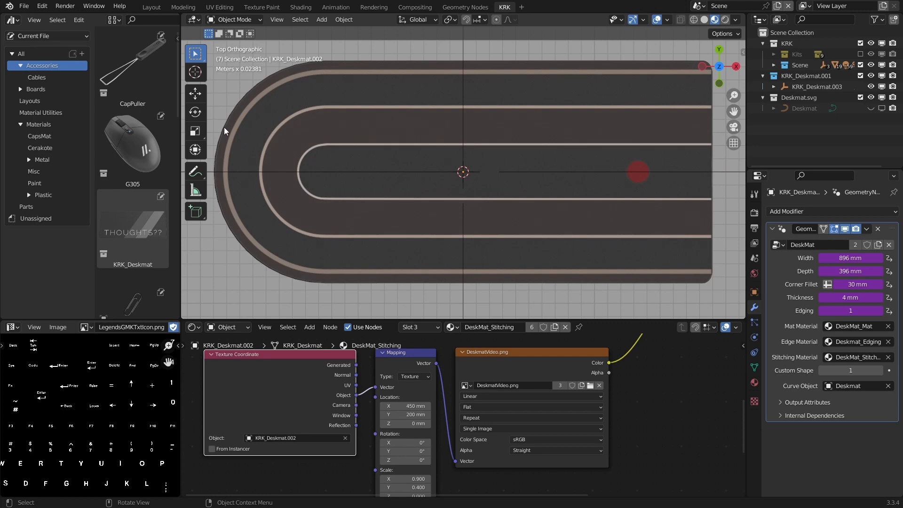
left_click(38, 88)
left_click_drag(140, 147, 532, 196)
key("alt+g")
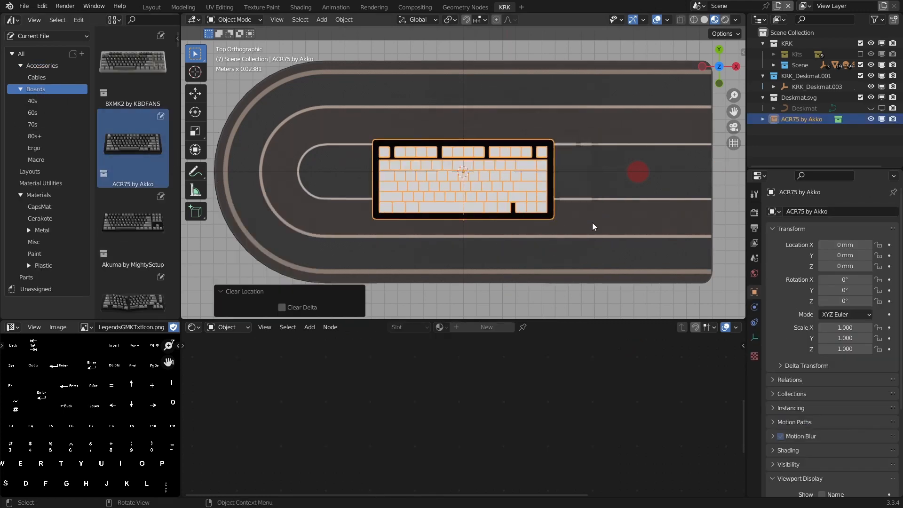
Step: Place the 3D cursor on the mat surface between the keyboard and the red dot, and snap the keyboard to it
middle_click_drag(591, 222, 588, 190)
right_click(574, 179, "shift")
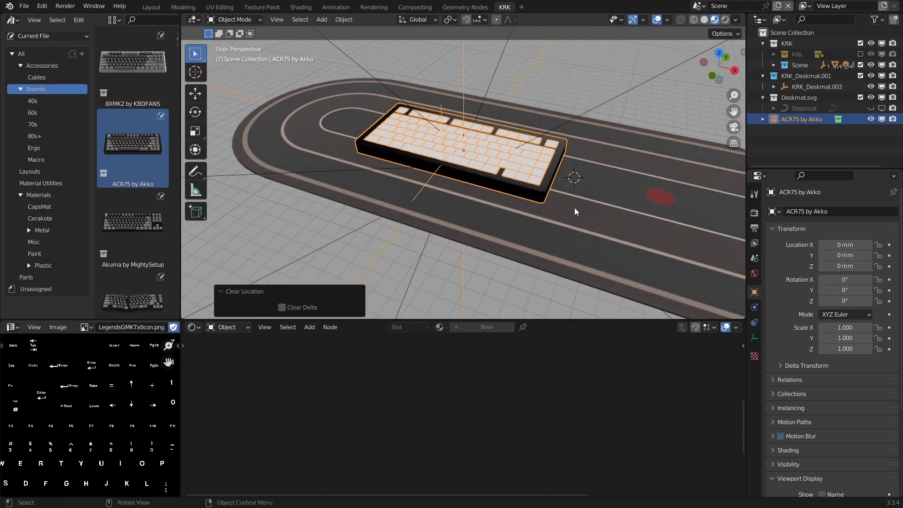
key("shift+s")
left_click(574, 173)
Step: Move the keyboard about -187 mm along X and about 64 mm along Y to reposition it on the mat
scroll(613, 196, "up", 2)
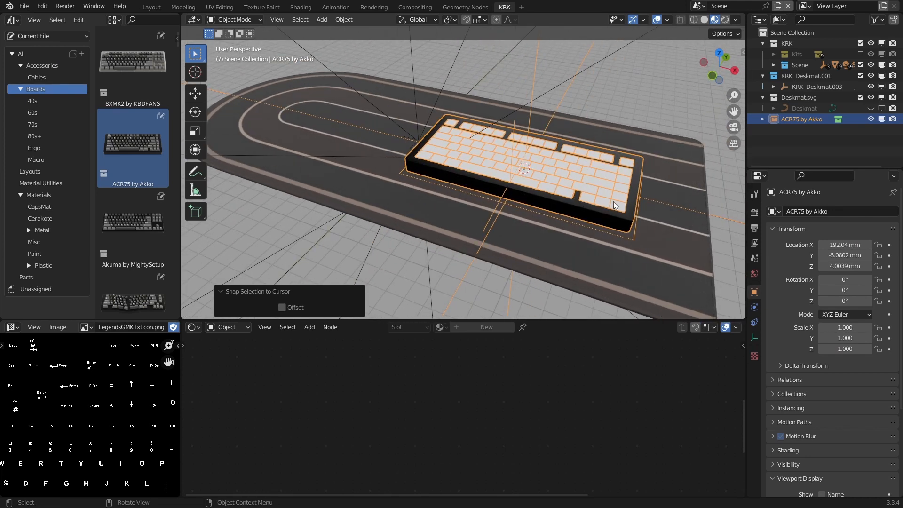
key("g")
key("x")
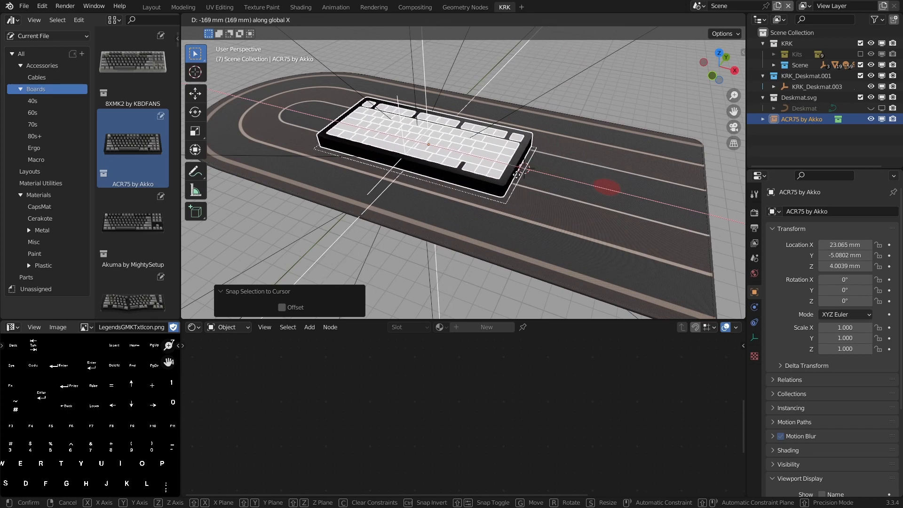
left_click(505, 190)
key("g")
key("y")
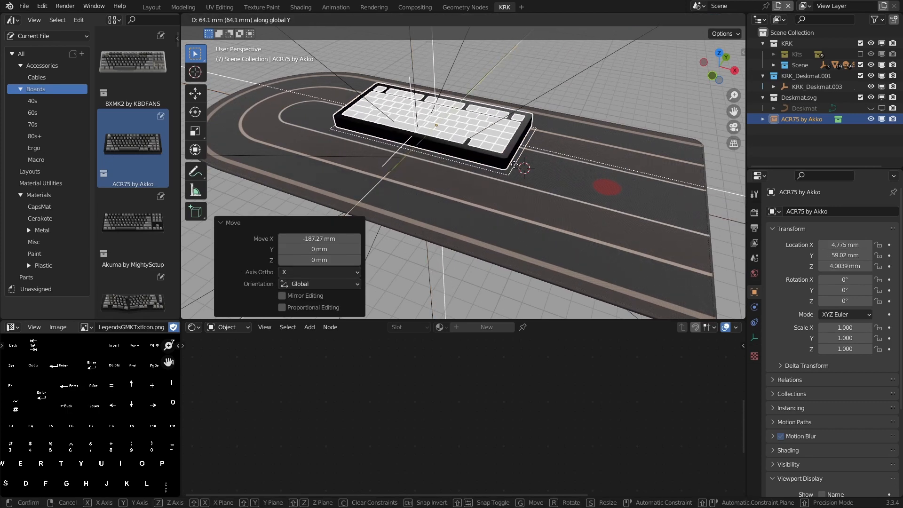
left_click(555, 200)
middle_click_drag(556, 200, 571, 229)
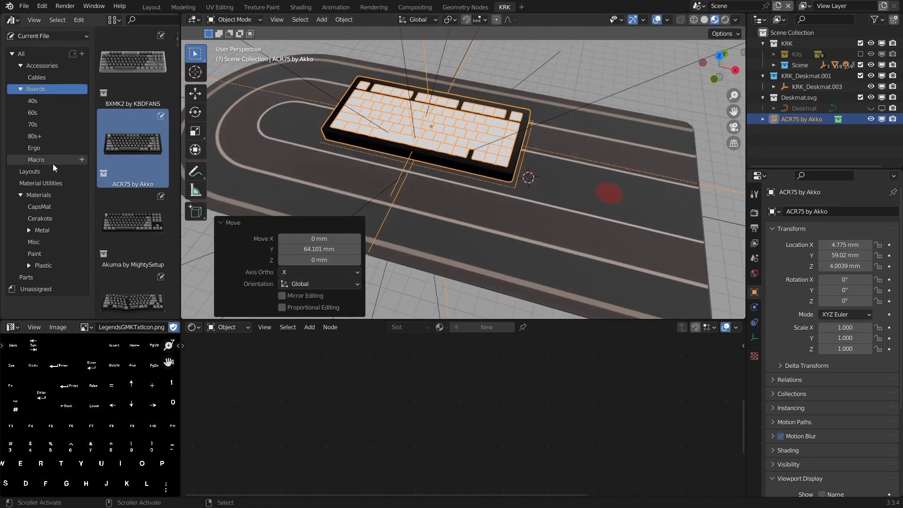
Step: Add the G305 mouse from the Accessories assets and snap it to the 3D cursor placed on the mat's red dot
left_click(53, 66)
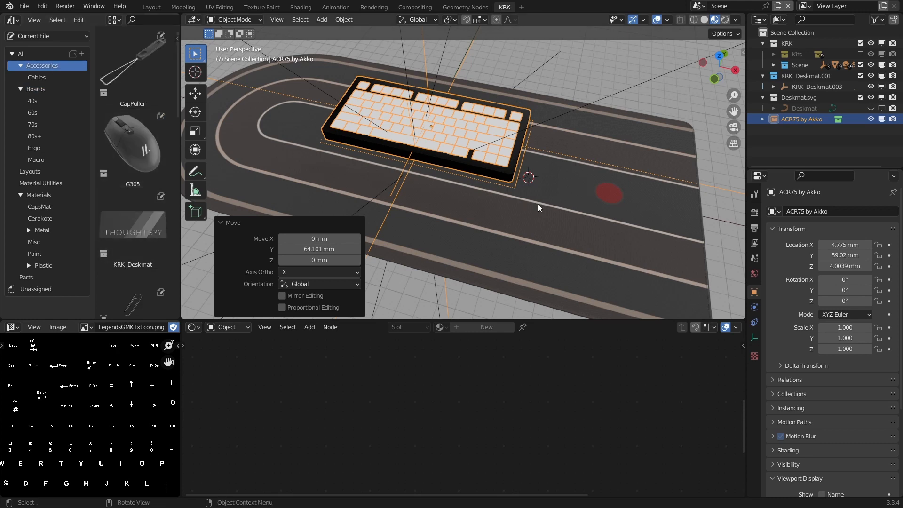
right_click(609, 194, "shift")
left_click(132, 146)
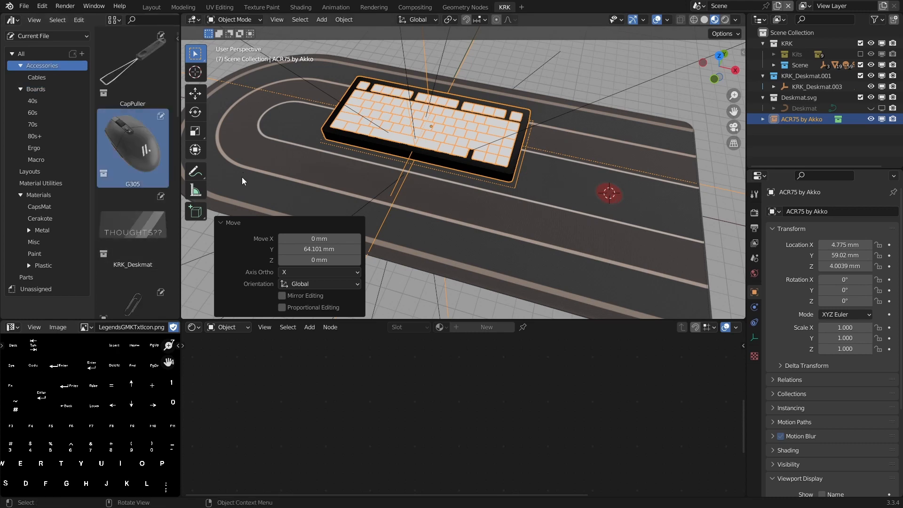
left_click_drag(133, 146, 613, 221)
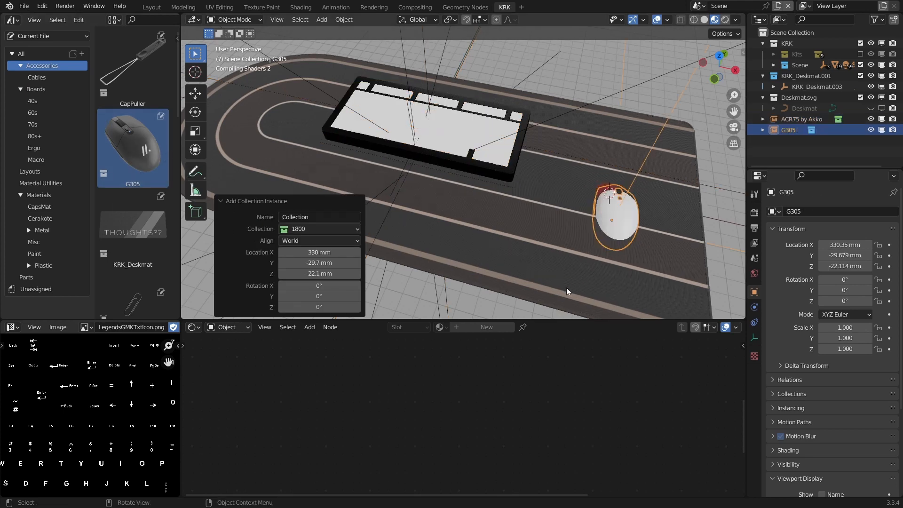
key("shift+s")
left_click(580, 64)
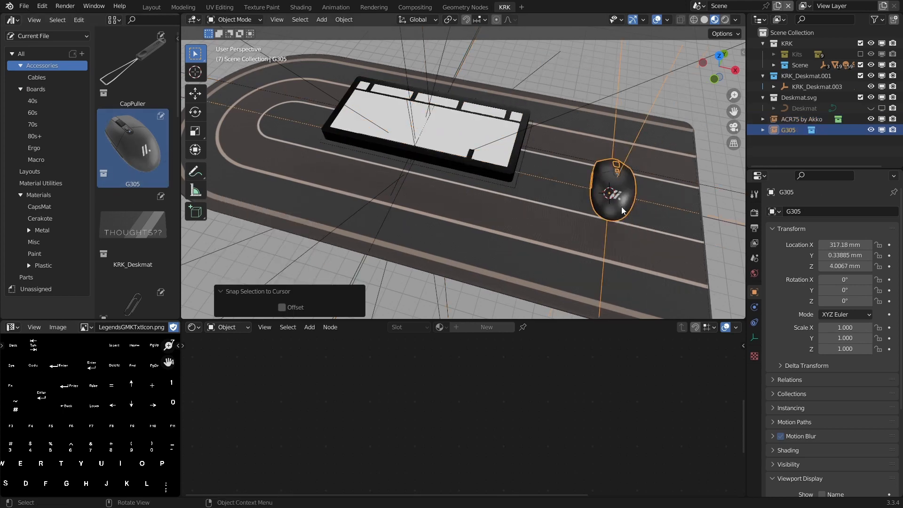
Step: Move the G305 mouse about 53 mm along Y, rotate it about 20.2° around Z, and deselect everything
middle_click_drag(622, 210, 630, 201)
key("g")
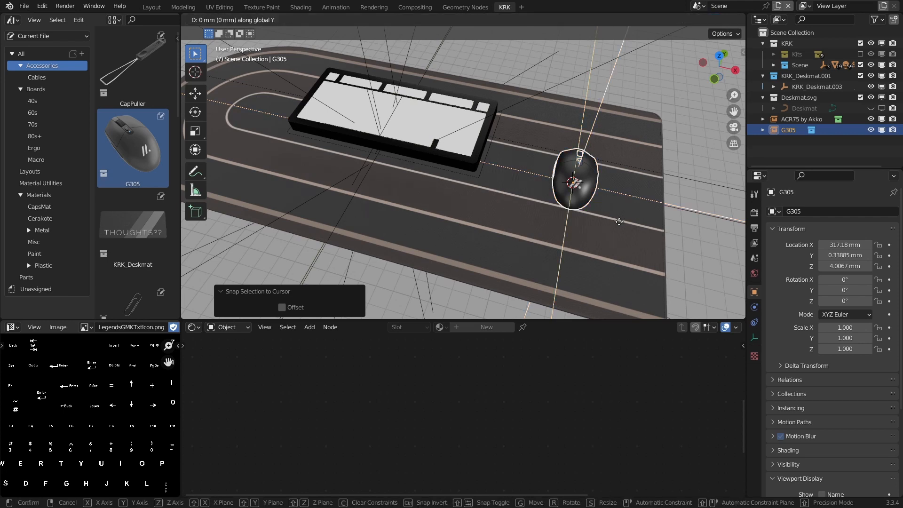
key("y")
left_click(622, 197)
key("r")
key("z")
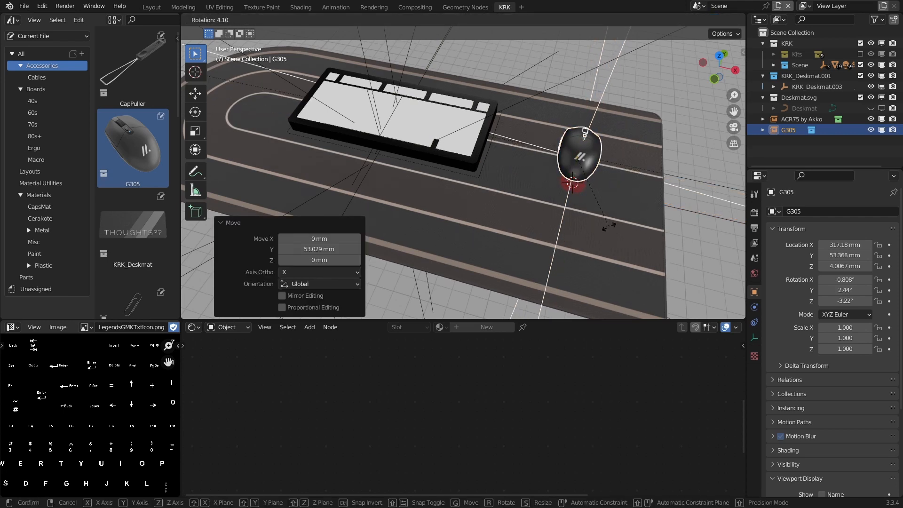
left_click(651, 220)
key("alt+a")
Step: Restore the ACR75 keyboard's collections and relink its keycaps to the CHE profile
middle_click_drag(577, 185, 619, 212)
middle_click_drag(617, 255, 587, 251, "shift")
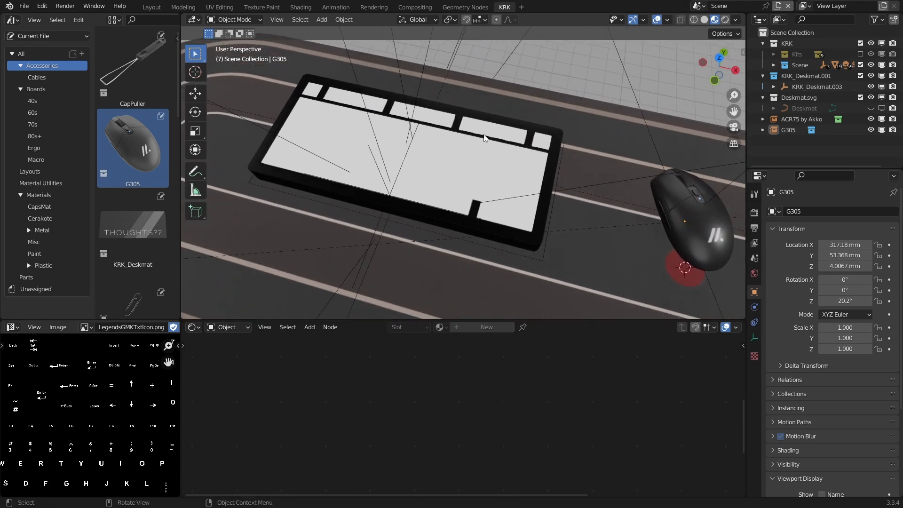
left_click(504, 159)
middle_click_drag(505, 160, 468, 153, "shift")
key("n")
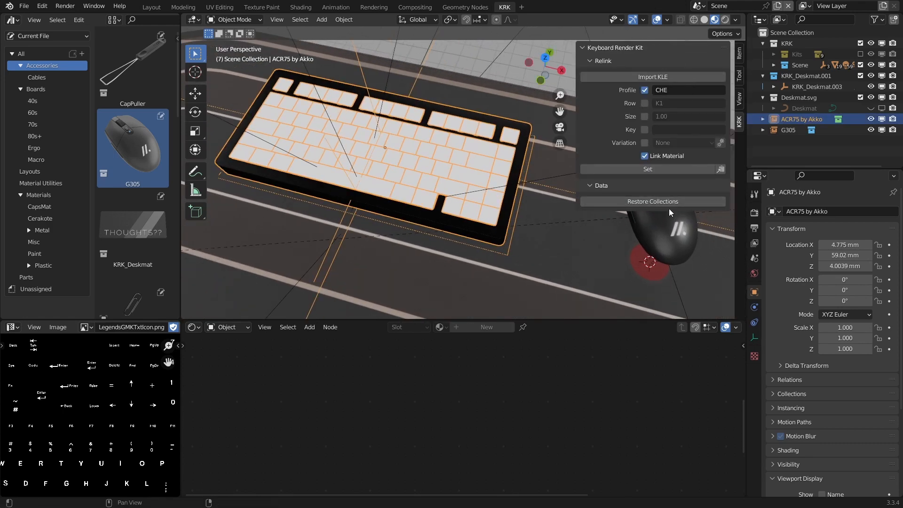
left_click(664, 203)
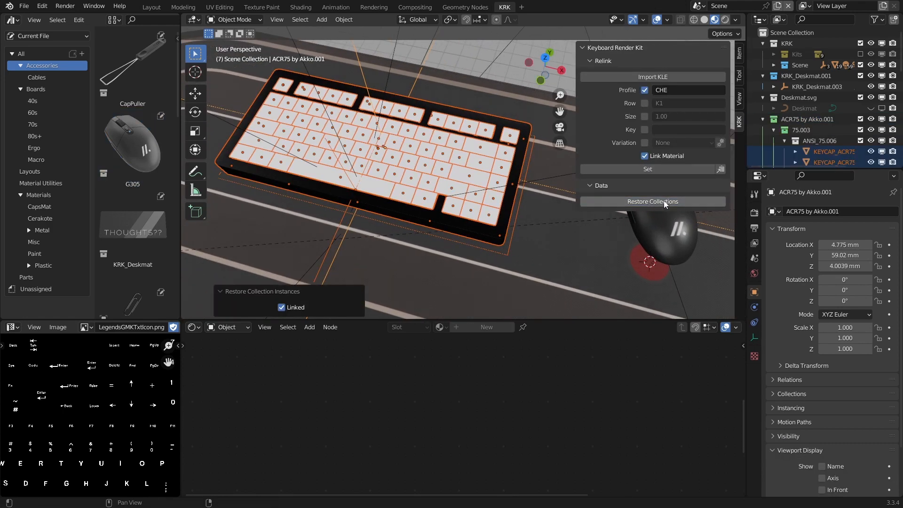
left_click(662, 172)
middle_click_drag(470, 217, 471, 221, "shift")
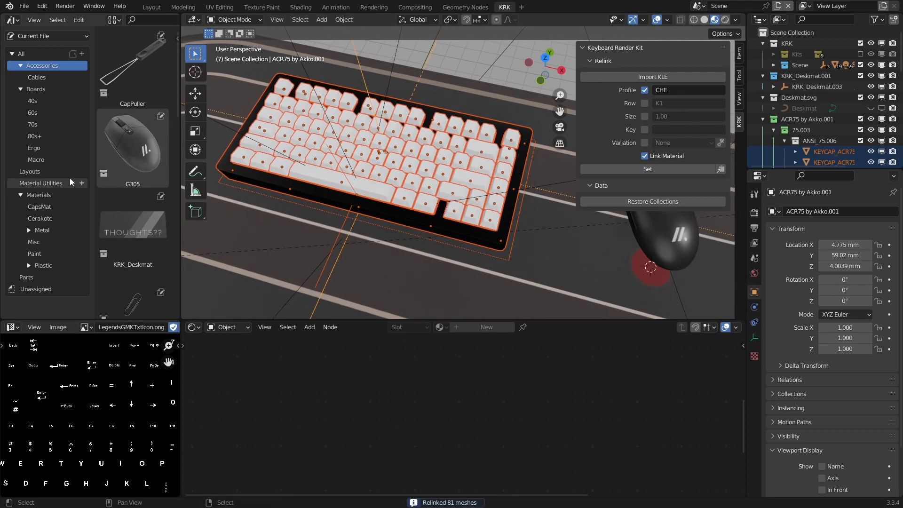
Step: Apply the CapsMat material to the Enter keycap and copy it to all selected keycaps
left_click(42, 208)
left_click_drag(133, 68, 469, 182)
left_click(469, 182)
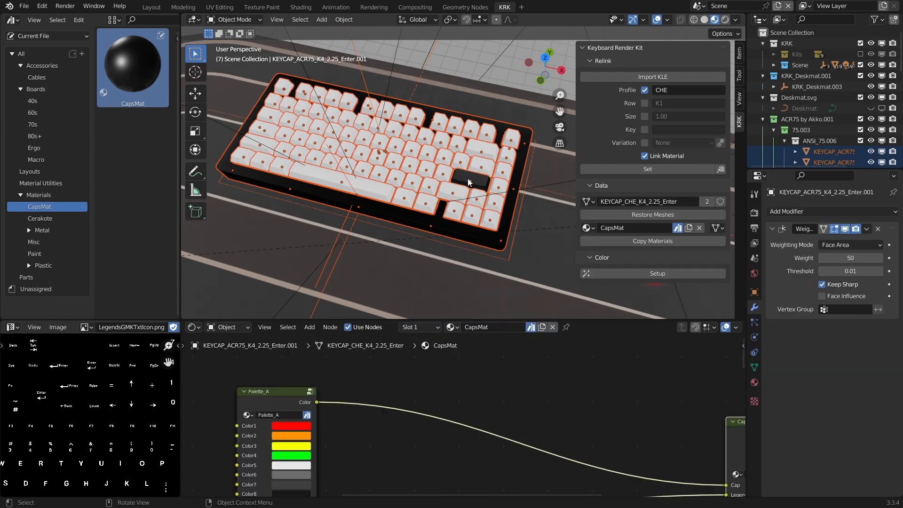
left_click(650, 241)
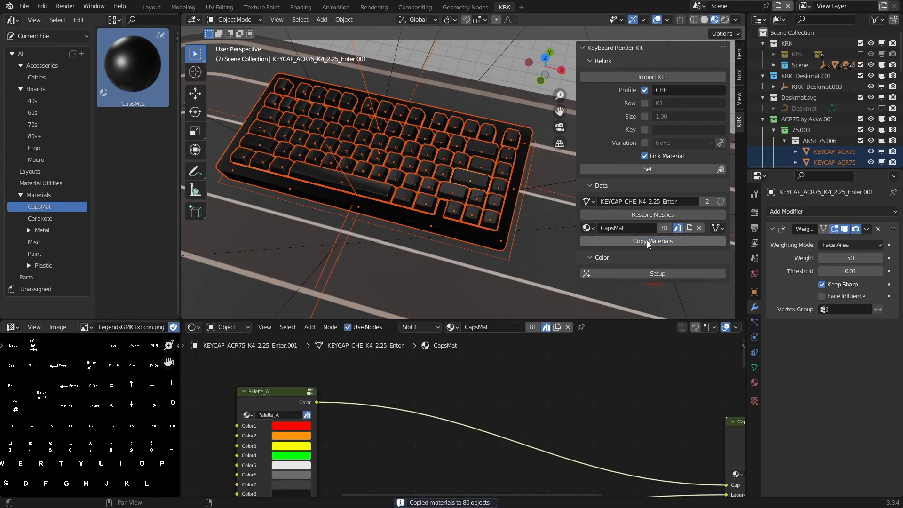
Step: Set up the color properties for the keycaps, paste the copied colors onto them, and deselect everything
left_click(656, 274)
scroll(655, 210, "down", 1)
scroll(655, 210, "down", 2)
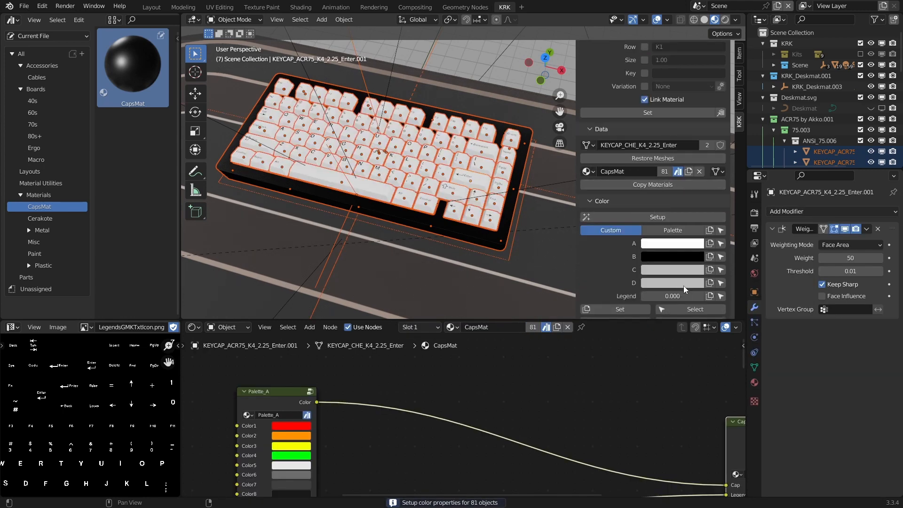
scroll(685, 289, "down", 1)
left_click(708, 295)
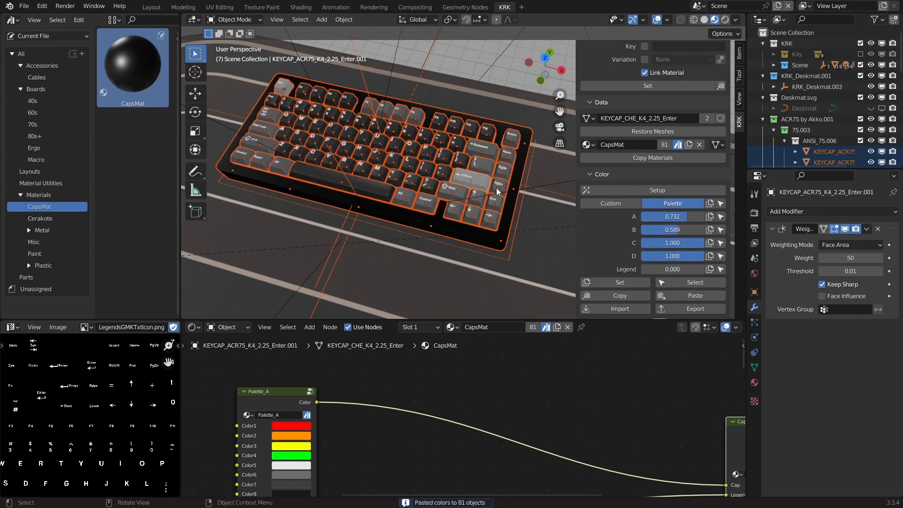
key("alt+a")
Step: Set the Cycles render device to GPU Compute and hide the viewport sidebar
scroll(489, 203, "down", 3)
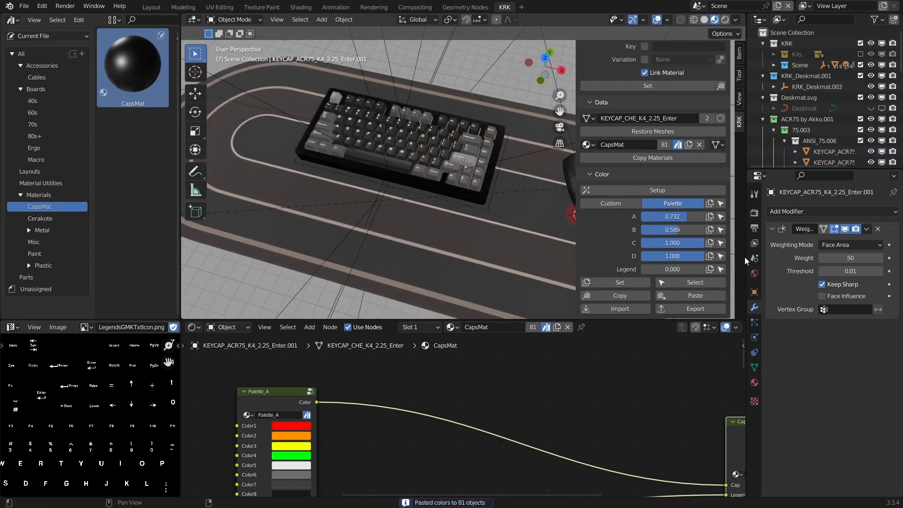
left_click(754, 212)
left_click(842, 238)
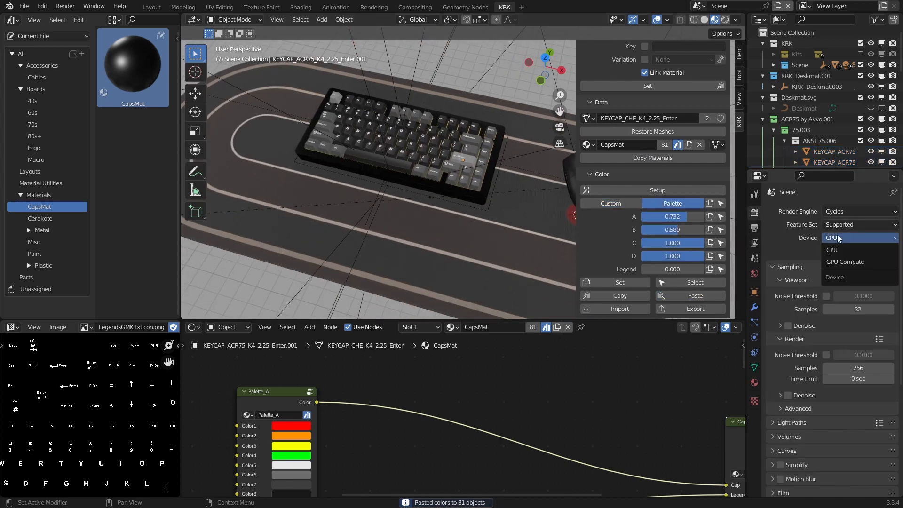
left_click(842, 261)
key("n")
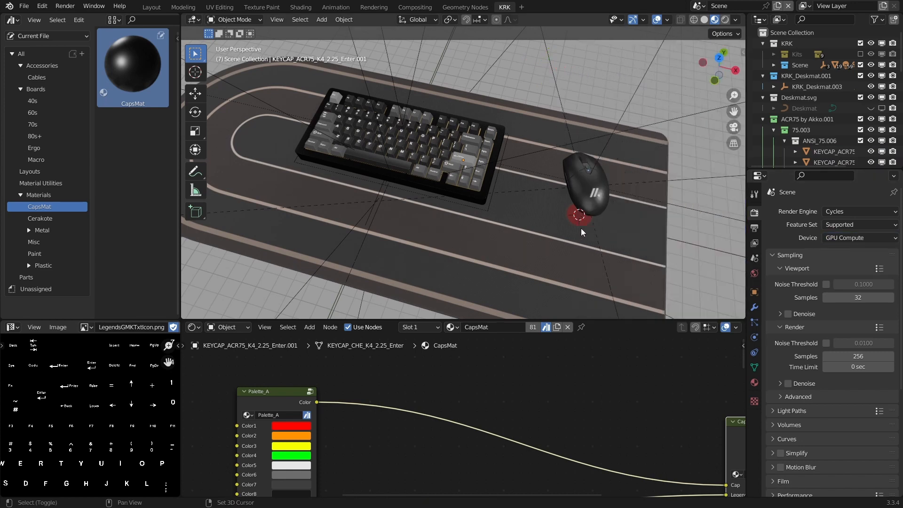
Step: Switch the viewport to Rendered shading with the keyboard and mouse in close view
scroll(584, 240, "up", 4)
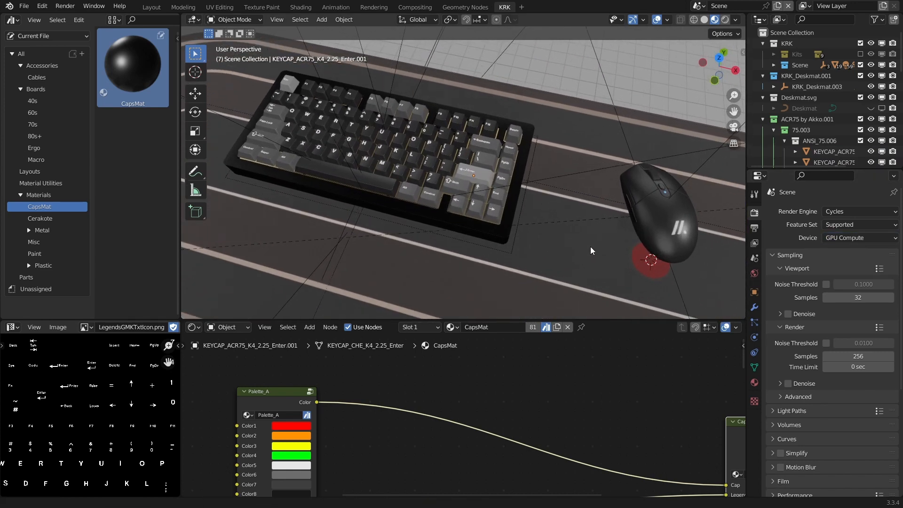
key("z")
left_click(605, 149)
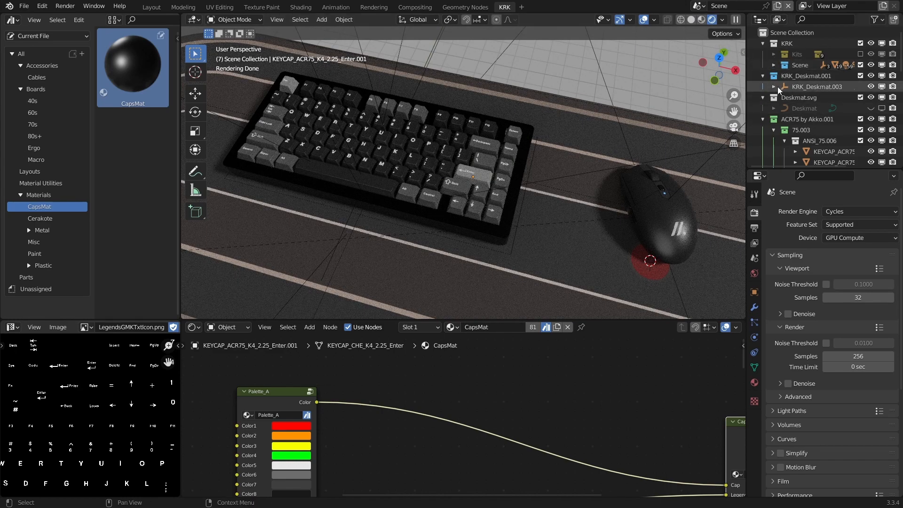
Step: Hide the KitLightingHigh lights, enable the Studio1 light collection in the viewport, and turn off the viewport overlays
left_click(773, 65)
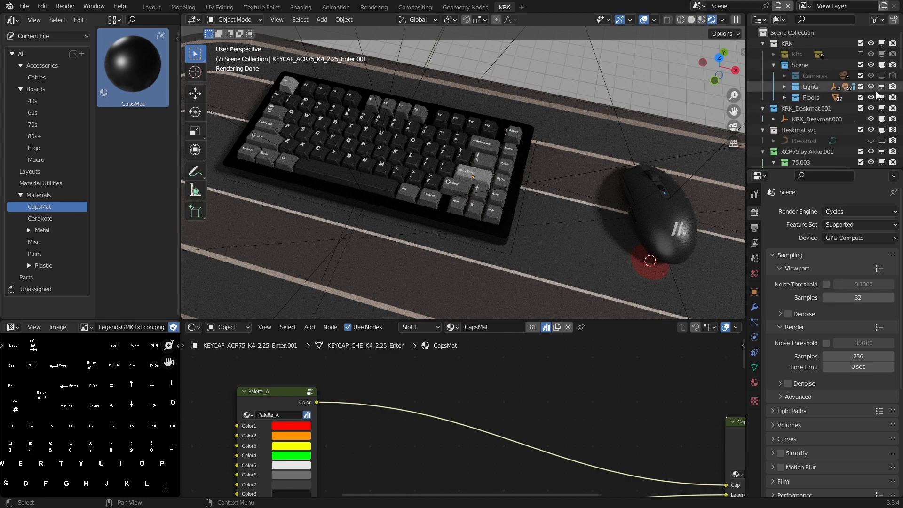
left_click(785, 87)
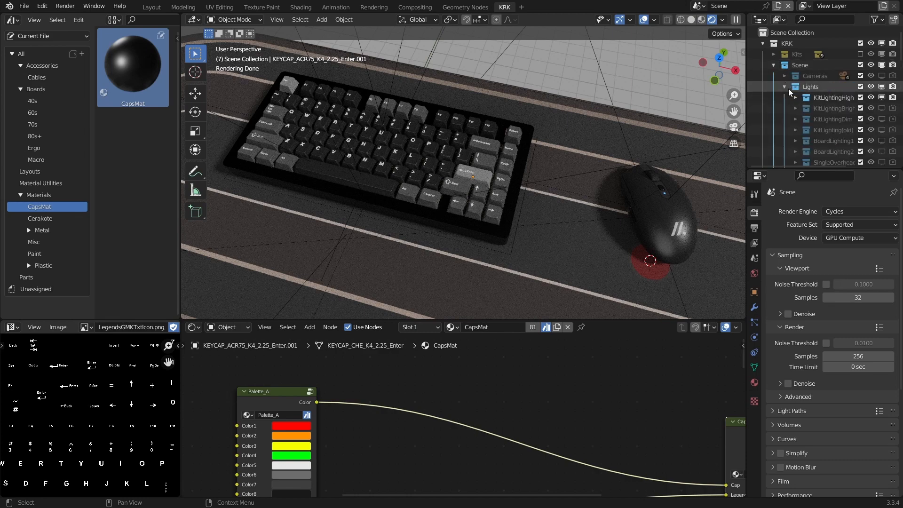
left_click(871, 97)
scroll(889, 123, "down", 2)
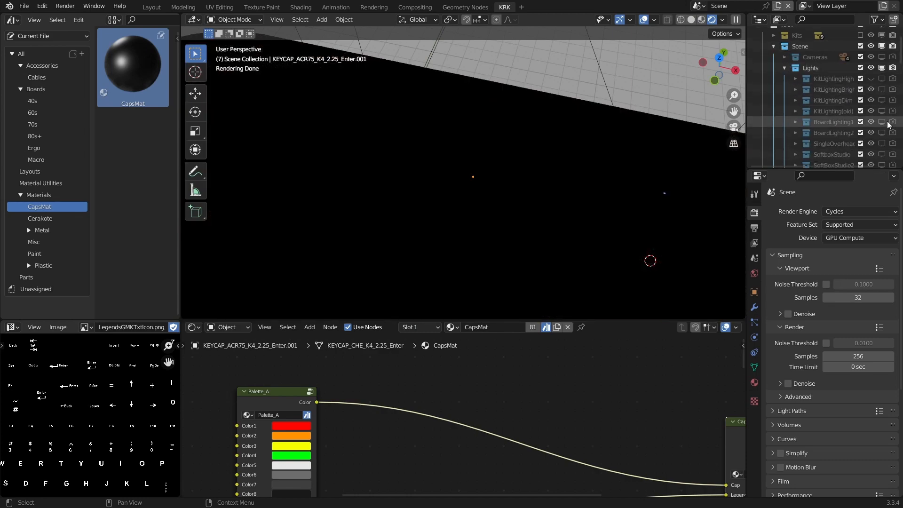
scroll(889, 123, "down", 5)
left_click(883, 119)
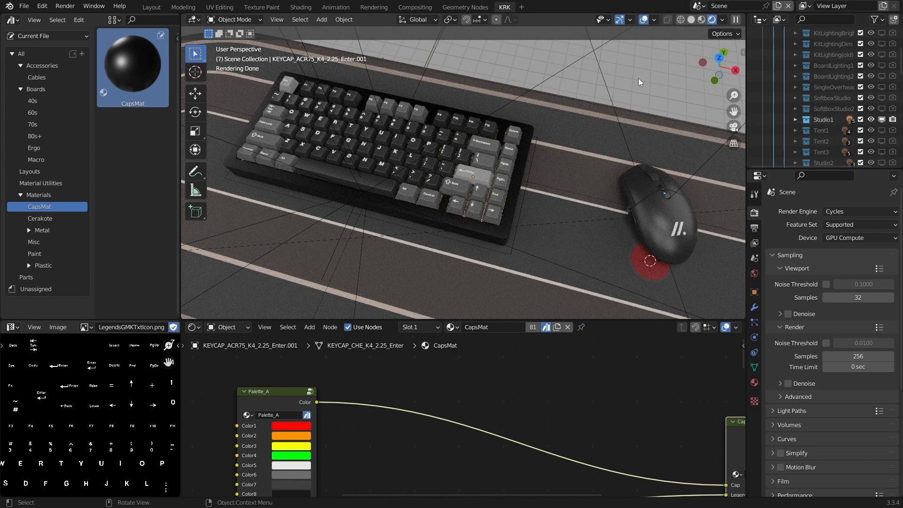
left_click(642, 19)
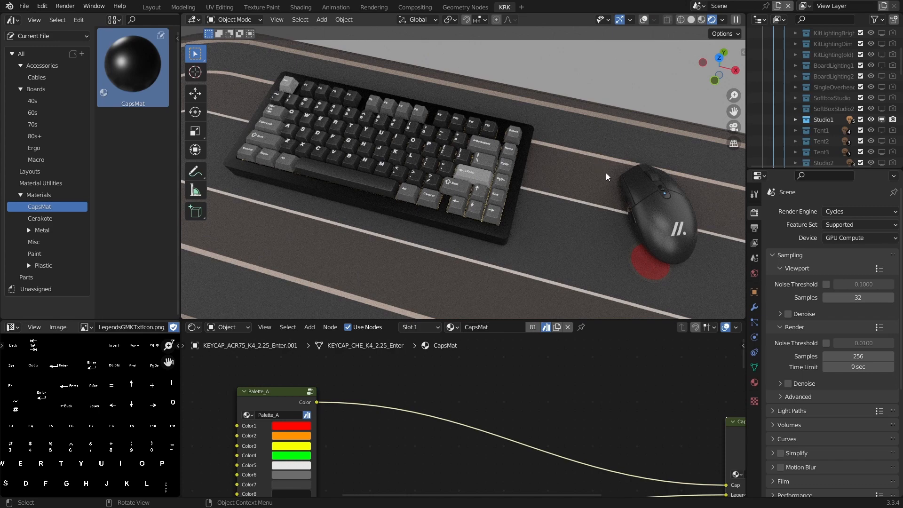